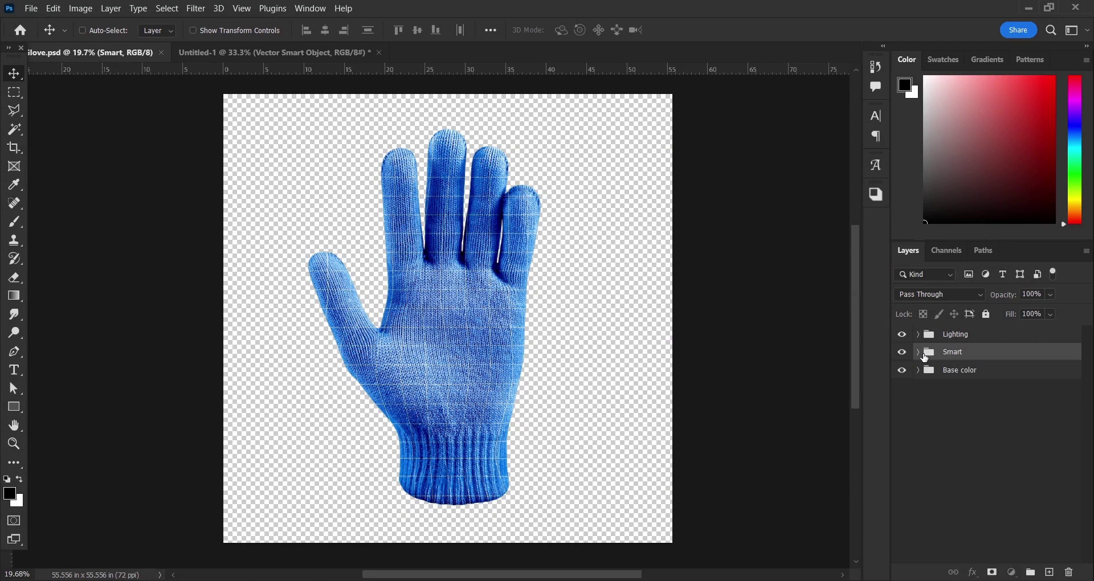
Step: Expand the Smart and Lighting groups, hide both knit lighting layers, and peek into Base color
click(918, 353)
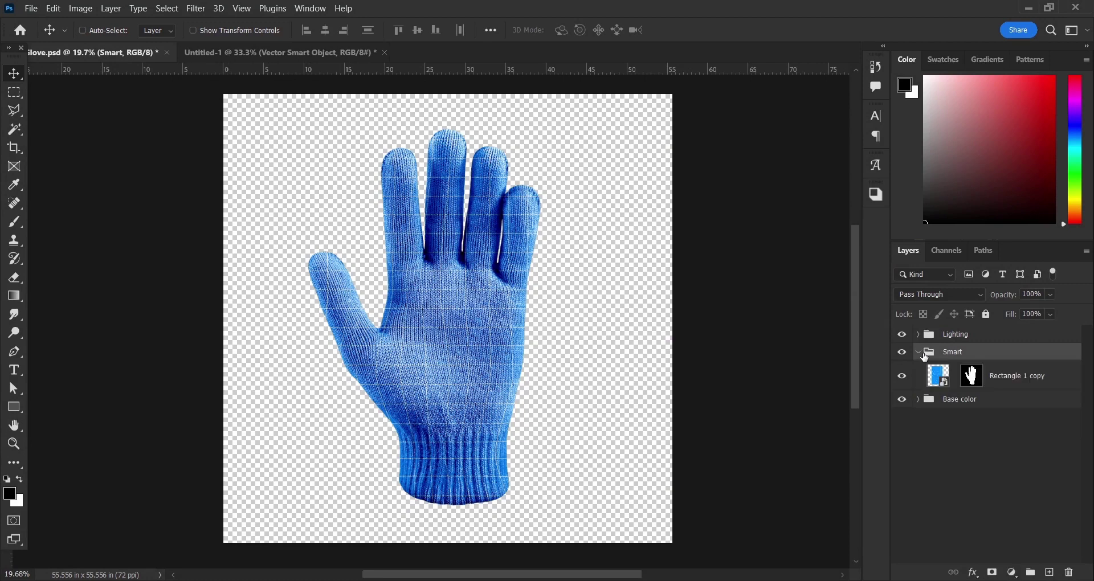
click(919, 335)
click(904, 358)
click(905, 386)
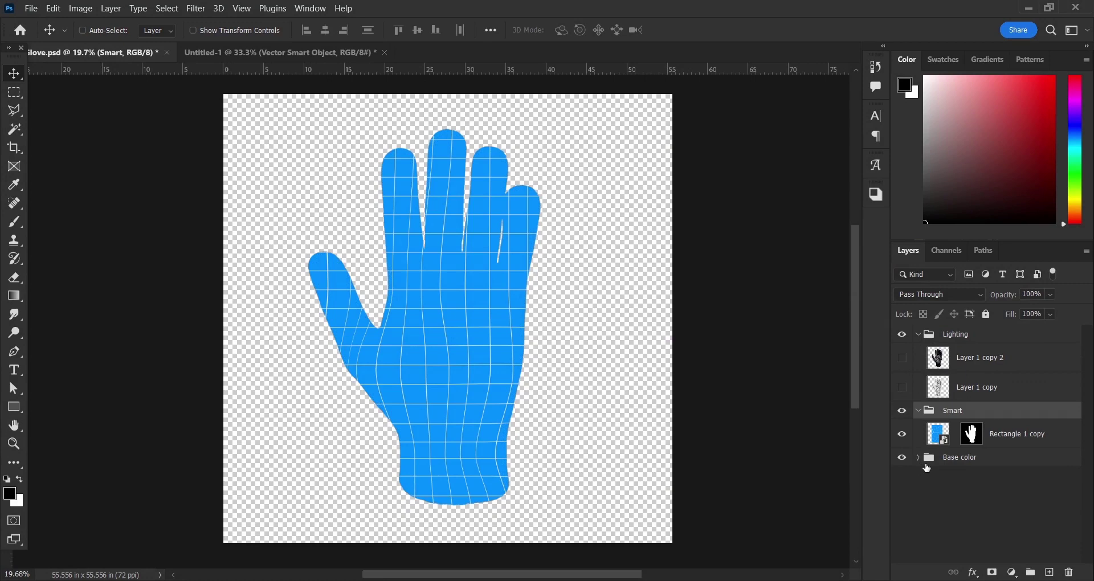
click(919, 458)
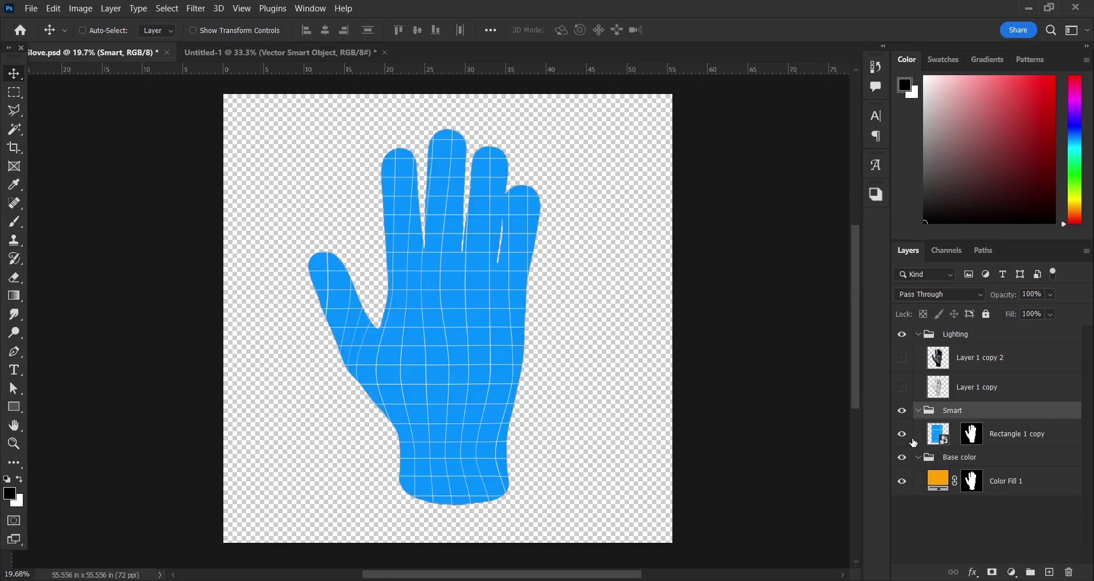
click(919, 458)
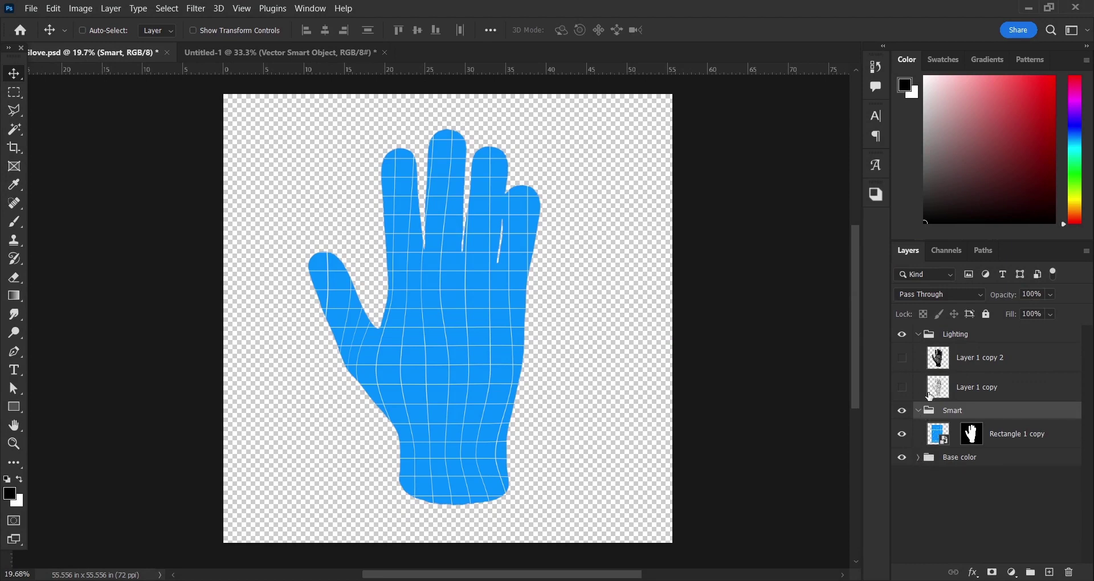
Step: Turn both lighting layers back on and select the Rectangle 1 copy pattern layer
click(935, 388)
click(902, 388)
click(903, 358)
click(946, 439)
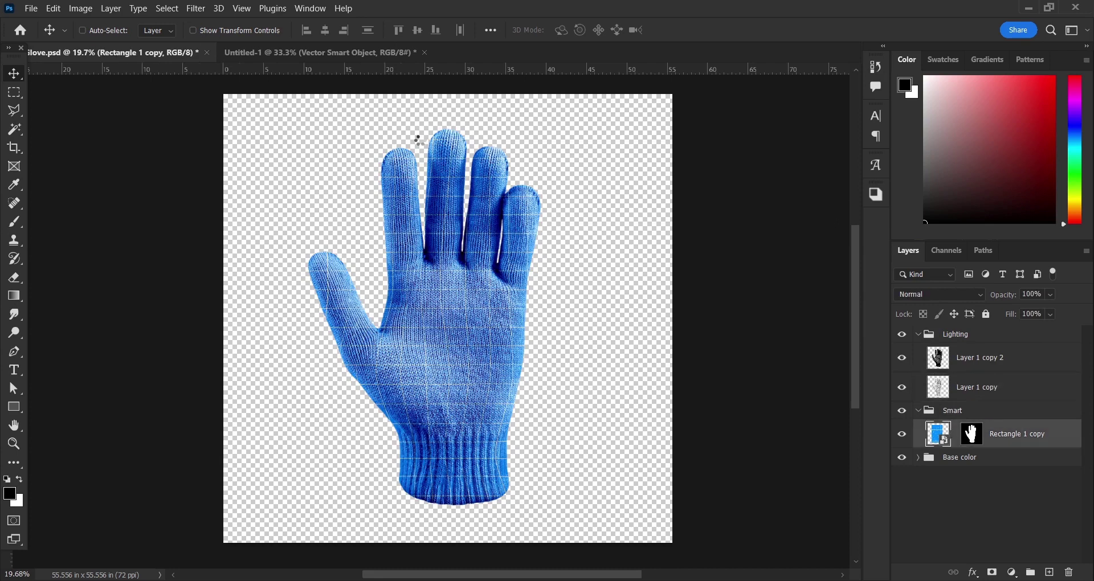
Step: Bring the tribal pattern from Untitled-1 into the texture file and resize it
click(311, 52)
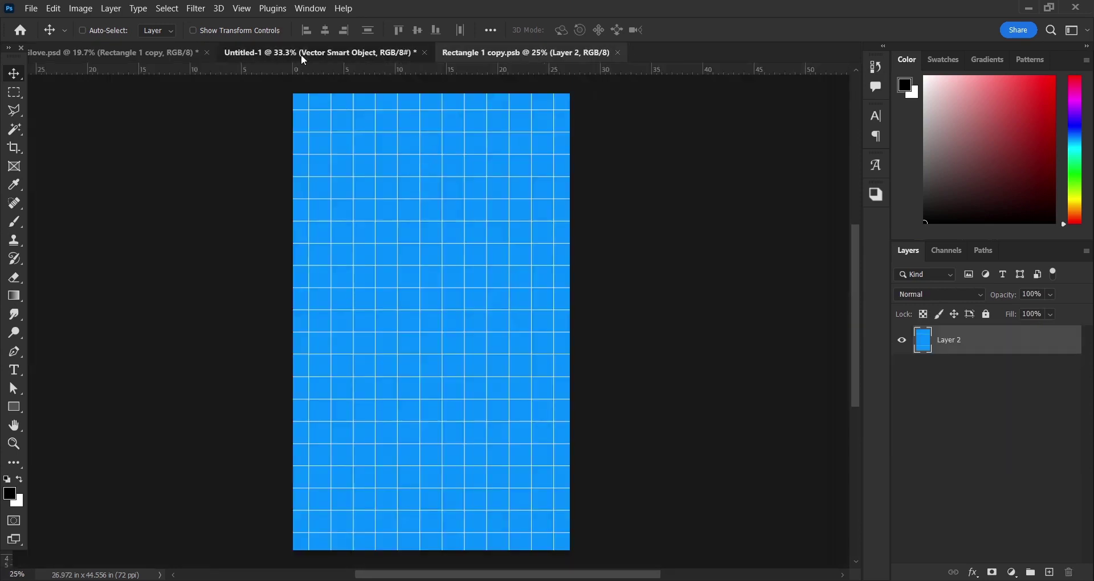
mouse_move(444, 199)
mouse_down()
mouse_move(467, 57)
mouse_move(396, 297)
mouse_move(456, 294)
mouse_move(558, 330)
mouse_move(504, 400)
mouse_move(505, 432)
mouse_up()
key(ctrl+t)
key(Return)
key(ctrl+t)
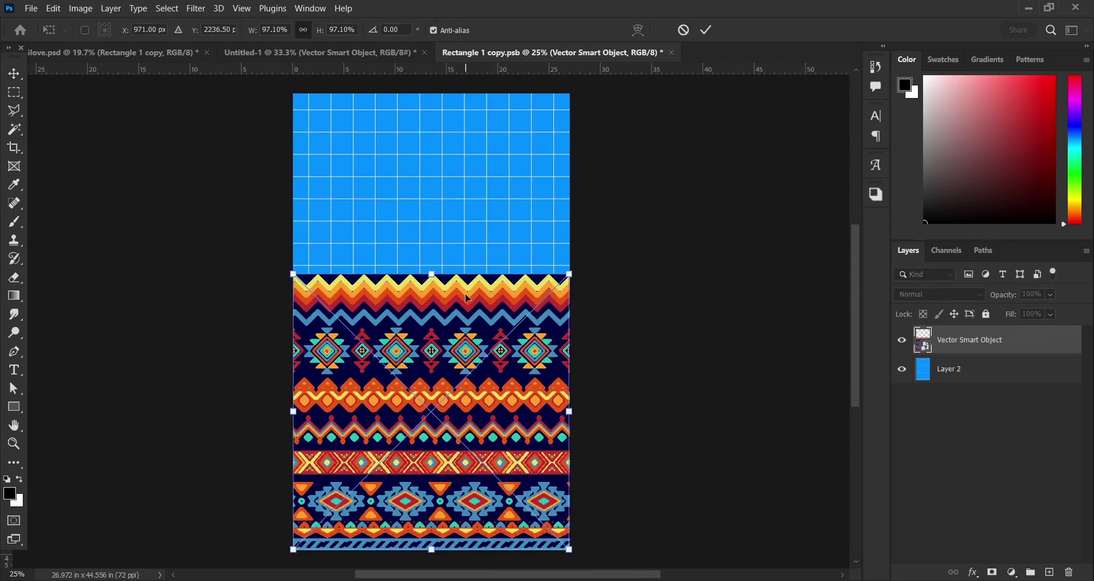
key(Return)
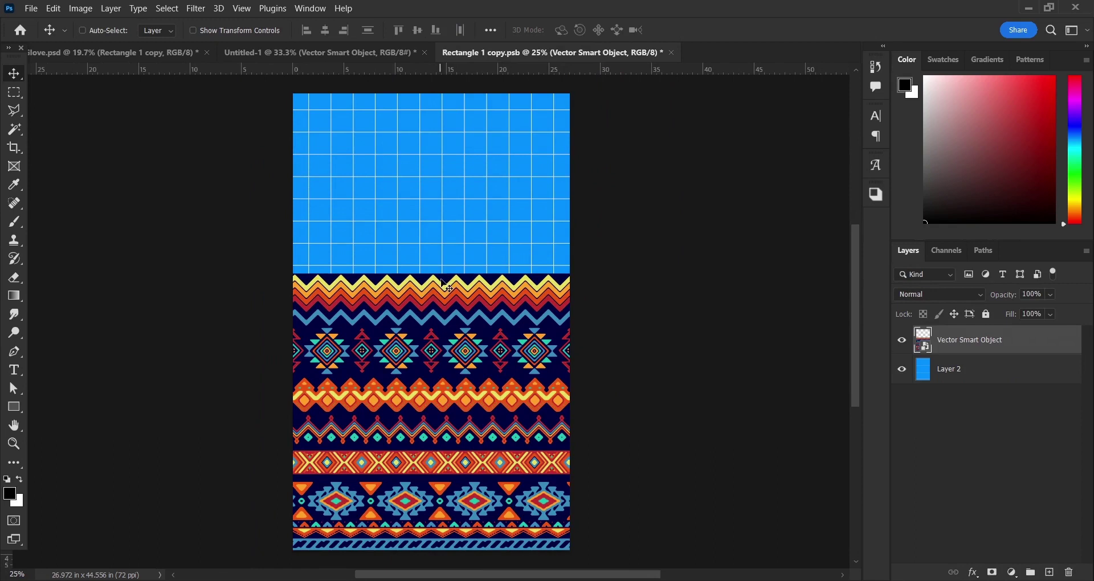
Step: Fill Layer 2 with dark navy sampled from the pattern, save, and view the updated glove
key(i)
click(445, 379)
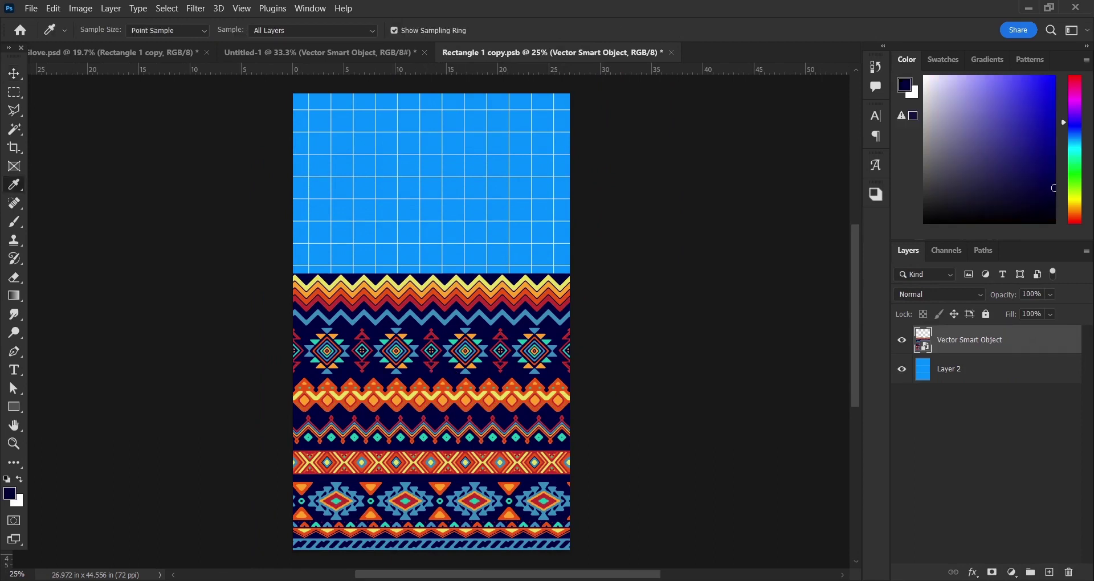
click(992, 380)
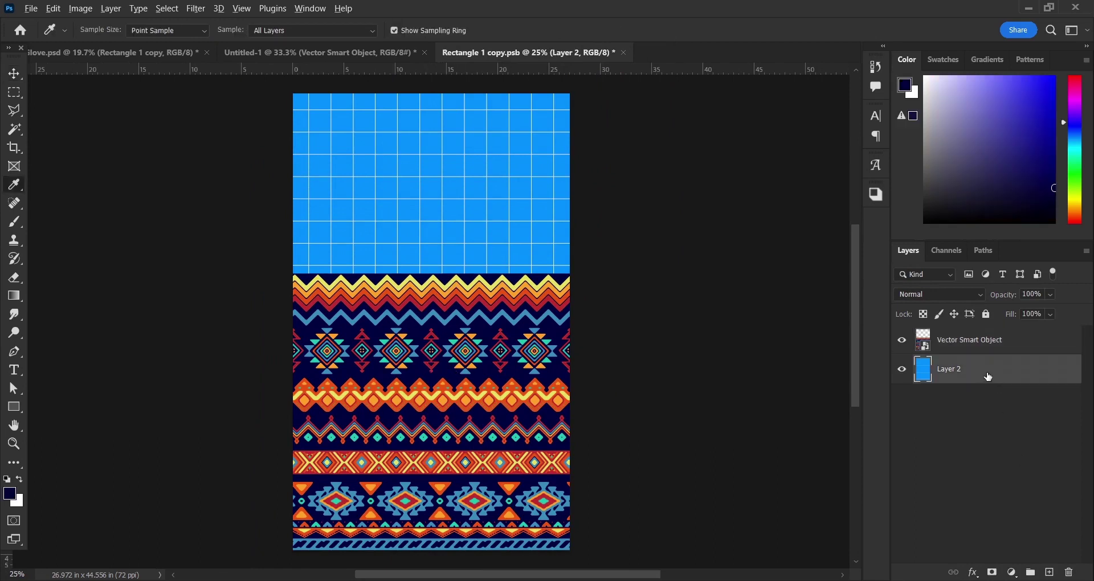
key(alt+BackSpace)
key(ctrl+s)
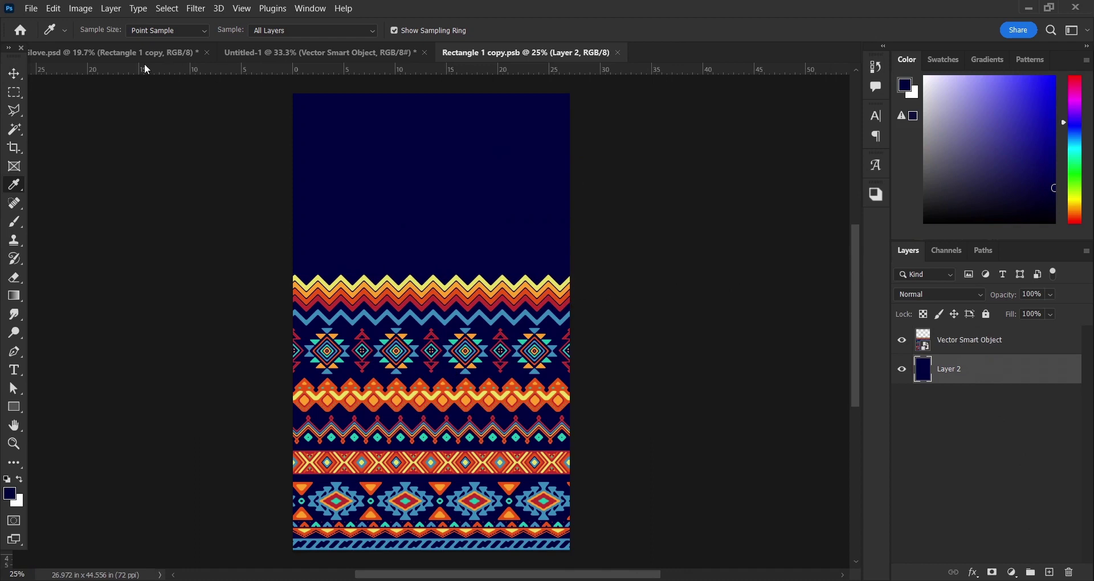
click(132, 52)
scroll(473, 295, up, 2)
scroll(473, 295, down, 2)
drag(440, 307, 469, 315)
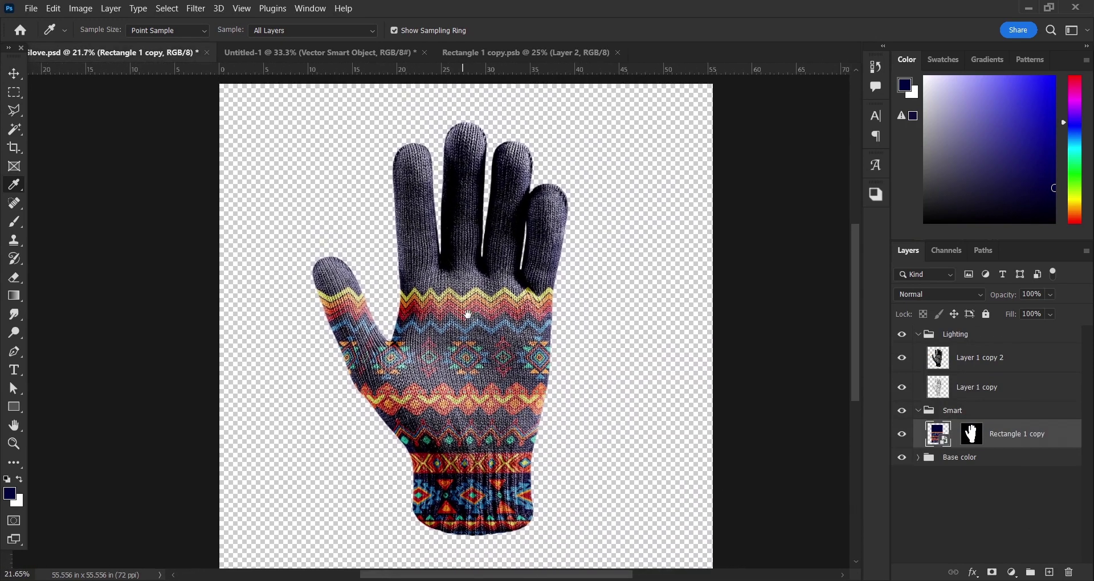
Step: Shrink the tribal pattern into a smaller band against the texture's left edge
click(530, 50)
key(ctrl+t)
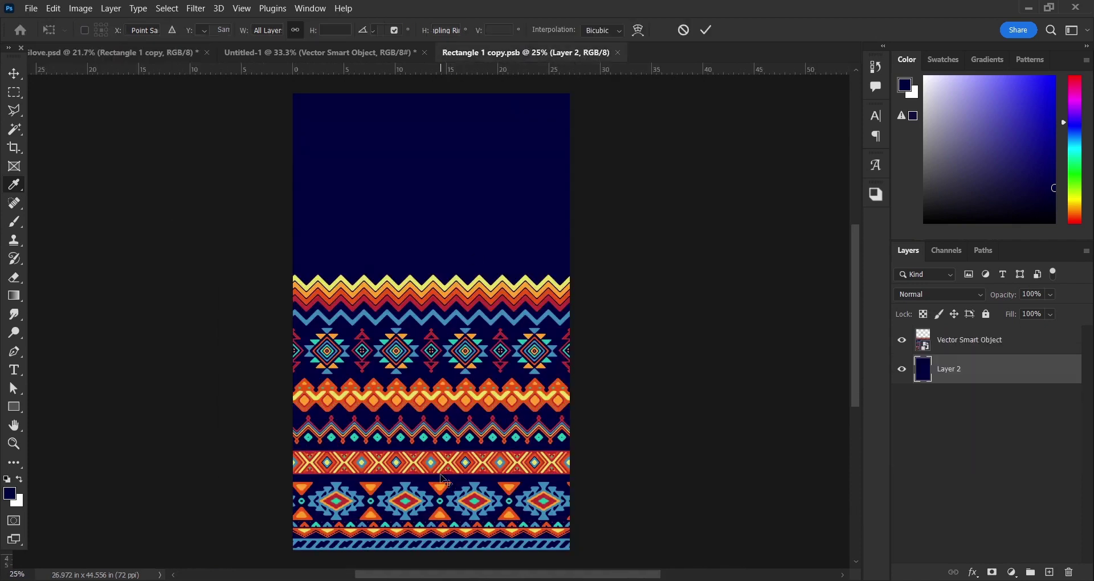
key(Escape)
click(969, 340)
key(ctrl+t)
drag(434, 537, 432, 502)
key(Return)
key(i)
key(v)
mouse_move(345, 389)
mouse_down()
mouse_move(320, 379)
mouse_move(550, 370)
mouse_up()
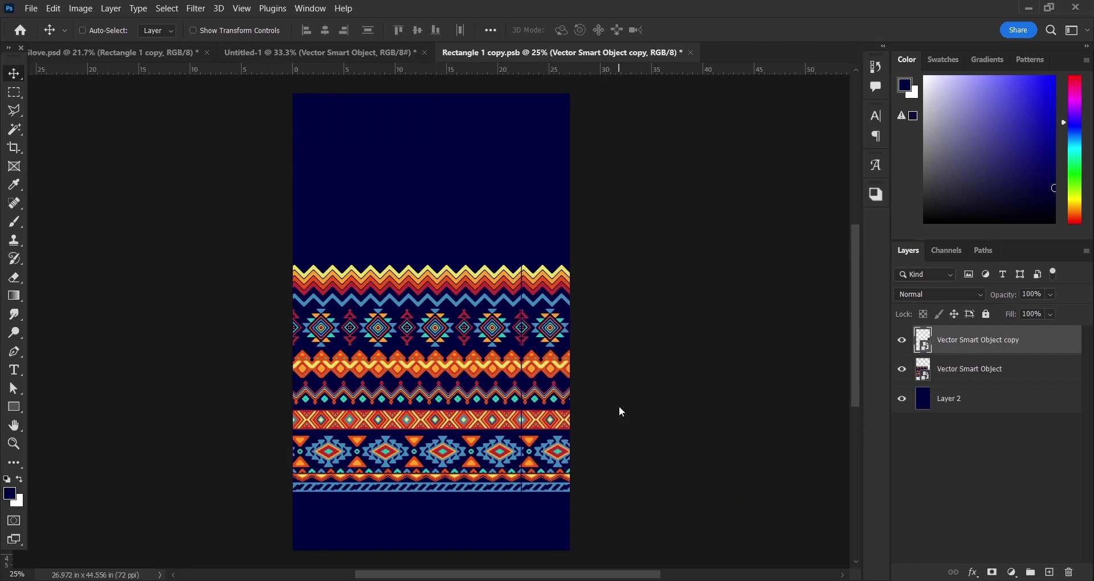
Step: Resize both tribal pattern copies together and line the band up across the background
shift+click(982, 370)
key(ctrl+t)
drag(758, 381, 629, 375)
key(Return)
drag(519, 344, 468, 365)
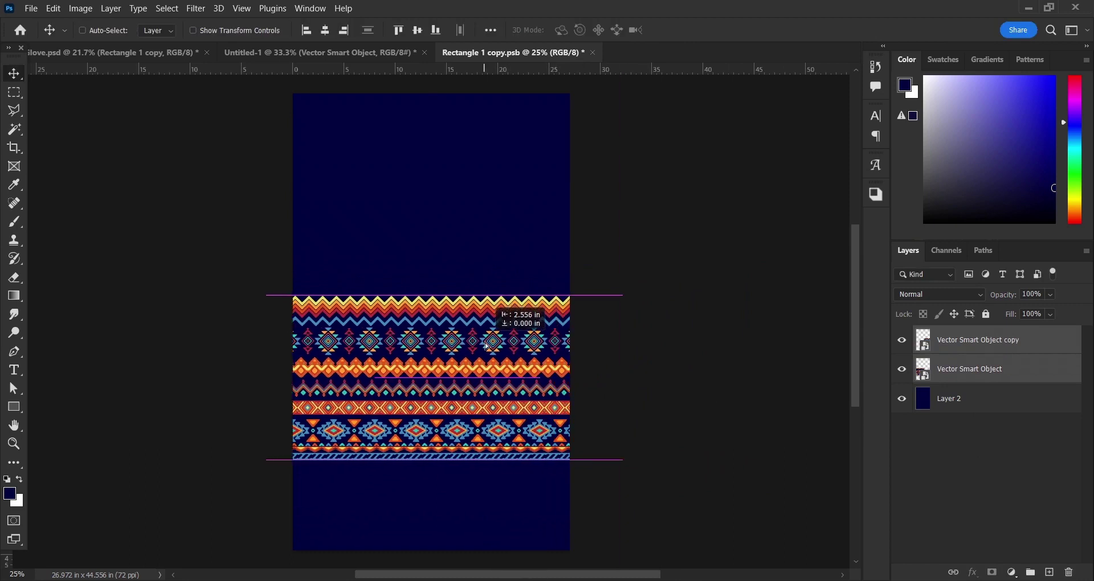
Step: Test a light-blue background fill, restore dark navy, save, and return to the glove
click(960, 404)
key(i)
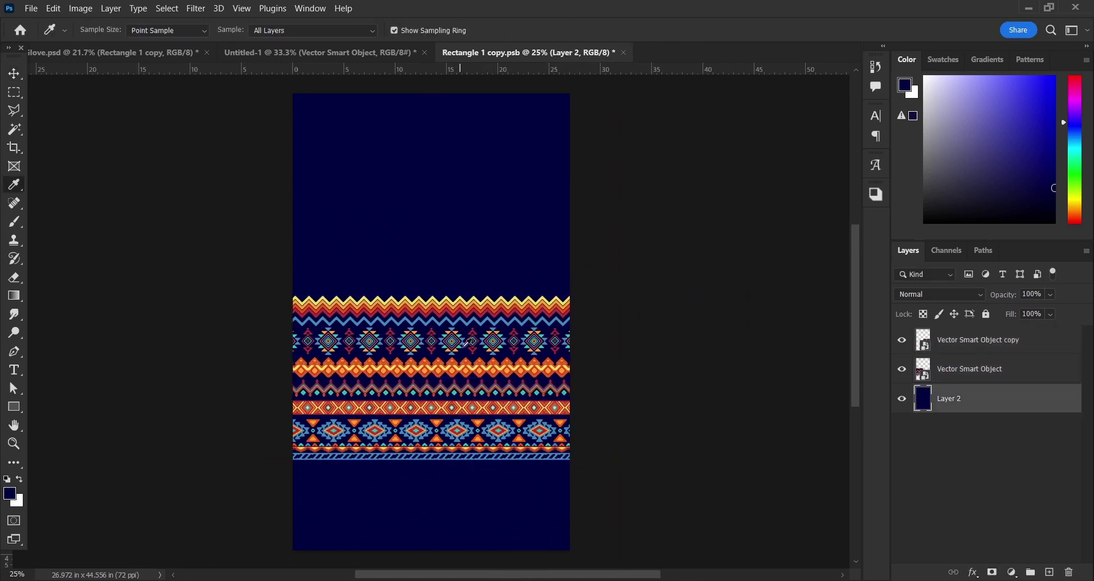
click(453, 332)
key(alt+BackSpace)
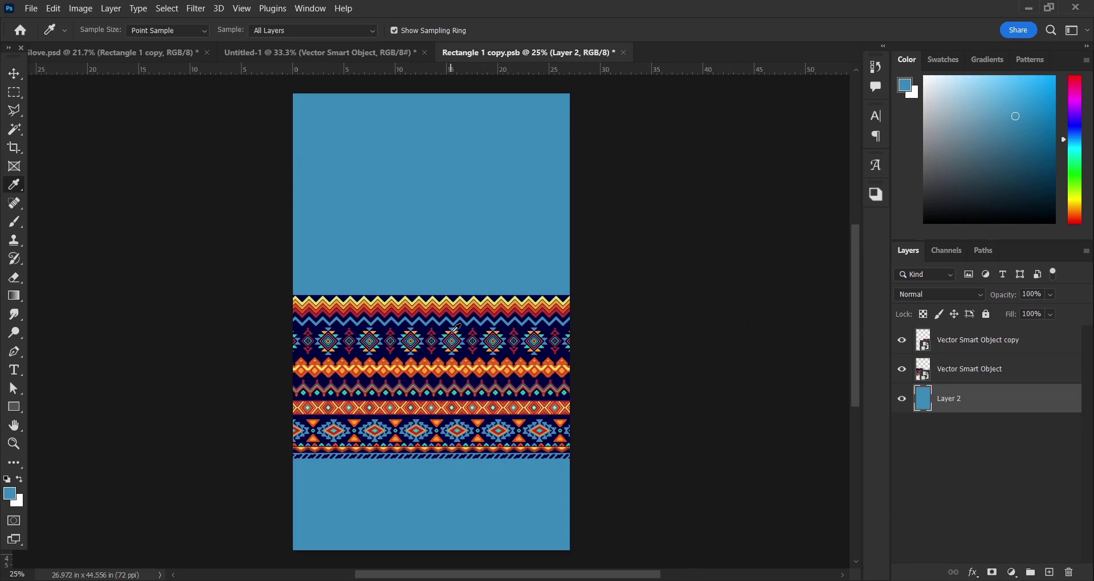
click(402, 304)
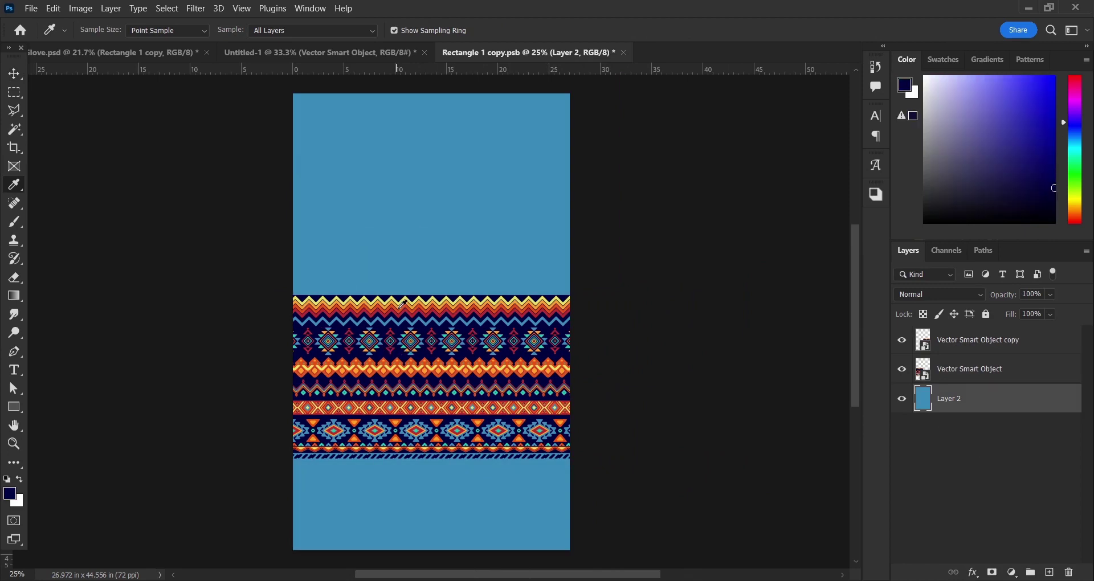
key(alt+BackSpace)
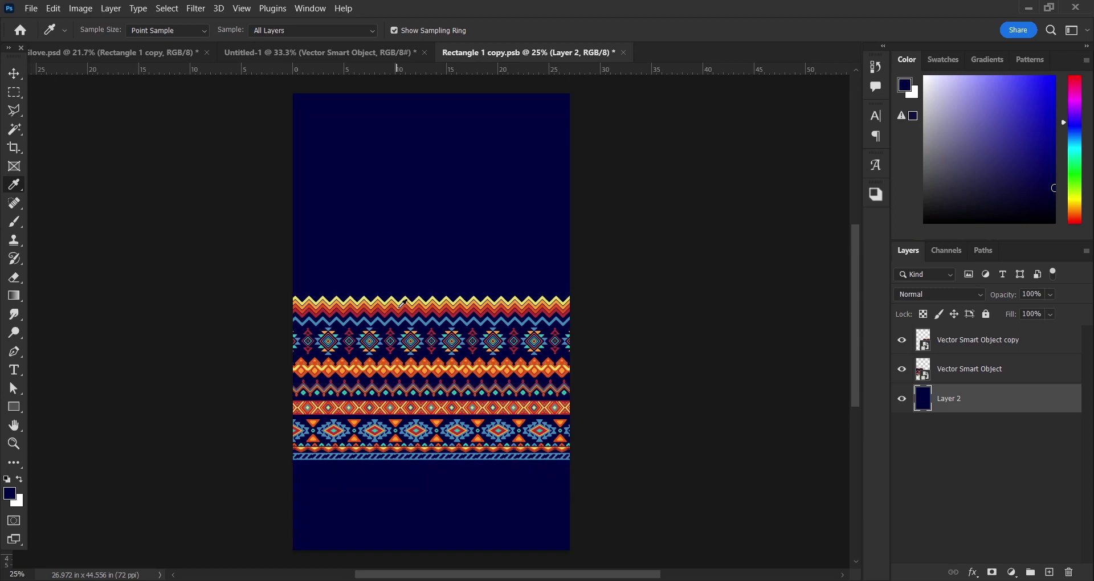
key(ctrl+s)
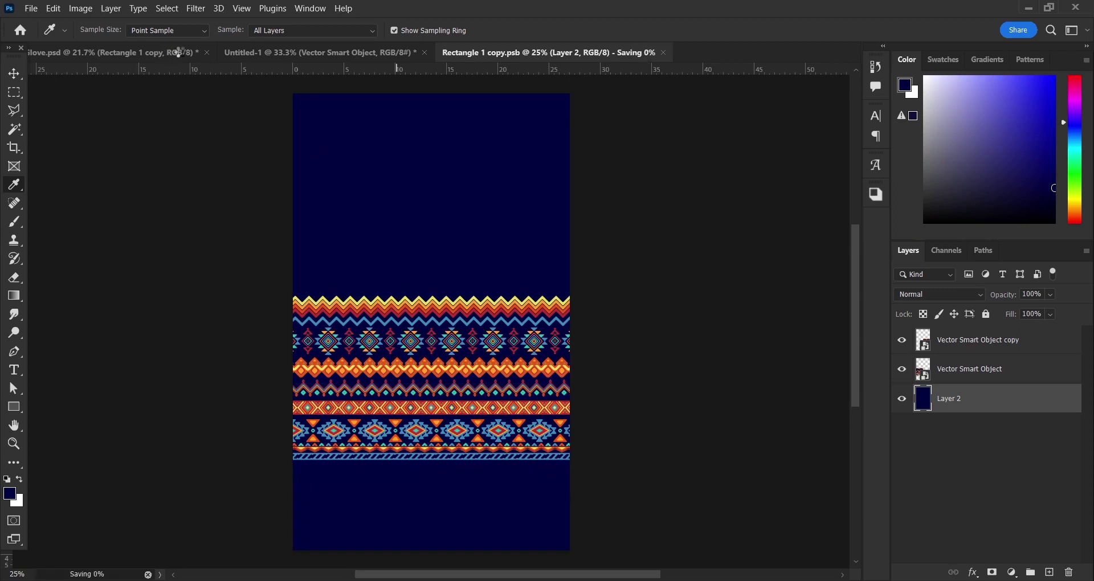
click(191, 52)
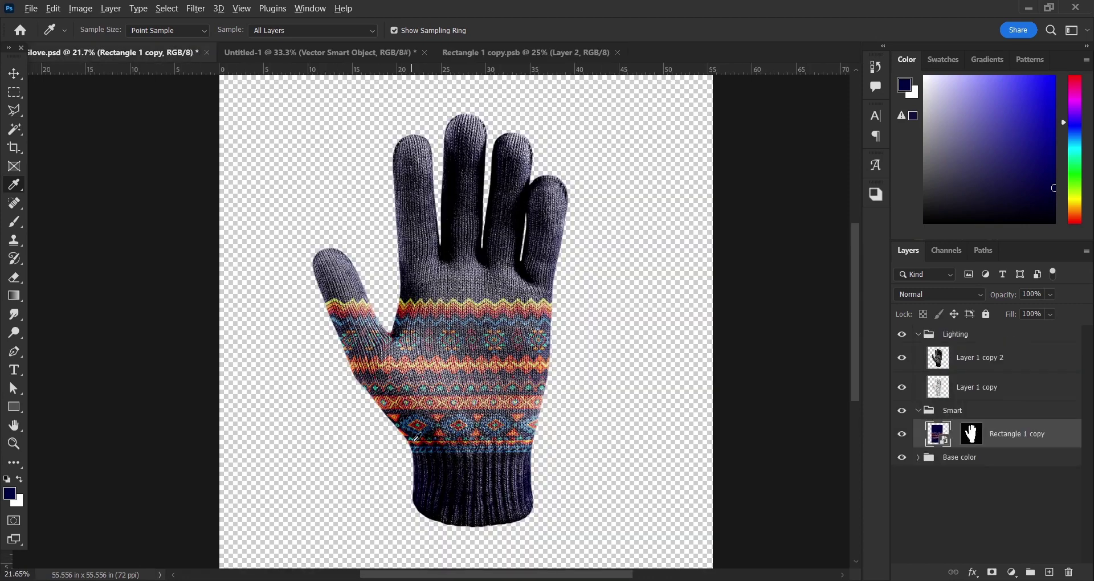
Step: Lower the Layer 1 copy 2 lighting opacity from 59% to 47%
scroll(416, 438, up, 2)
scroll(415, 438, up, 2)
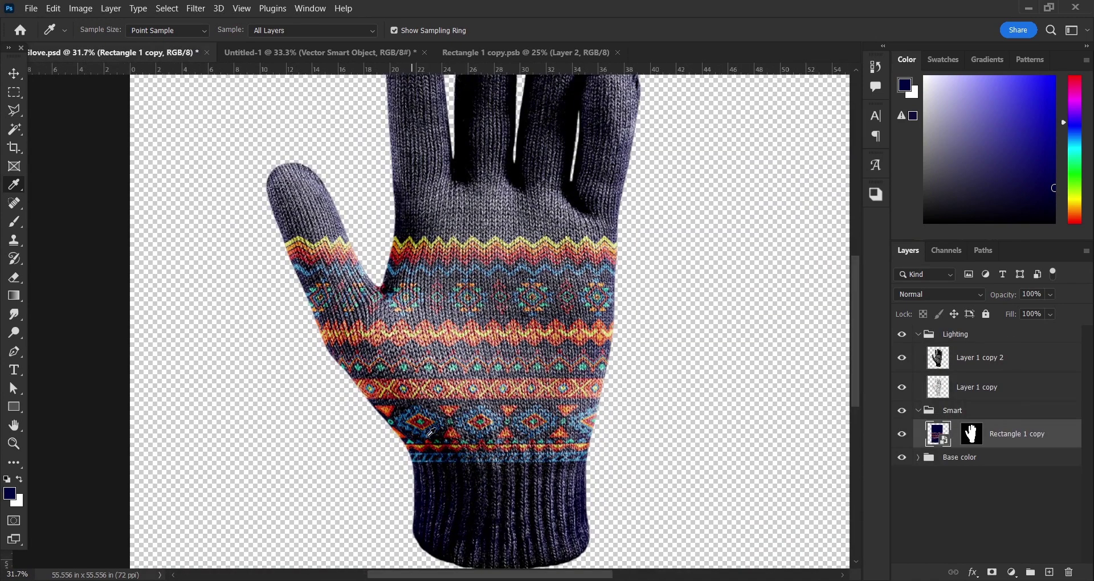
click(987, 366)
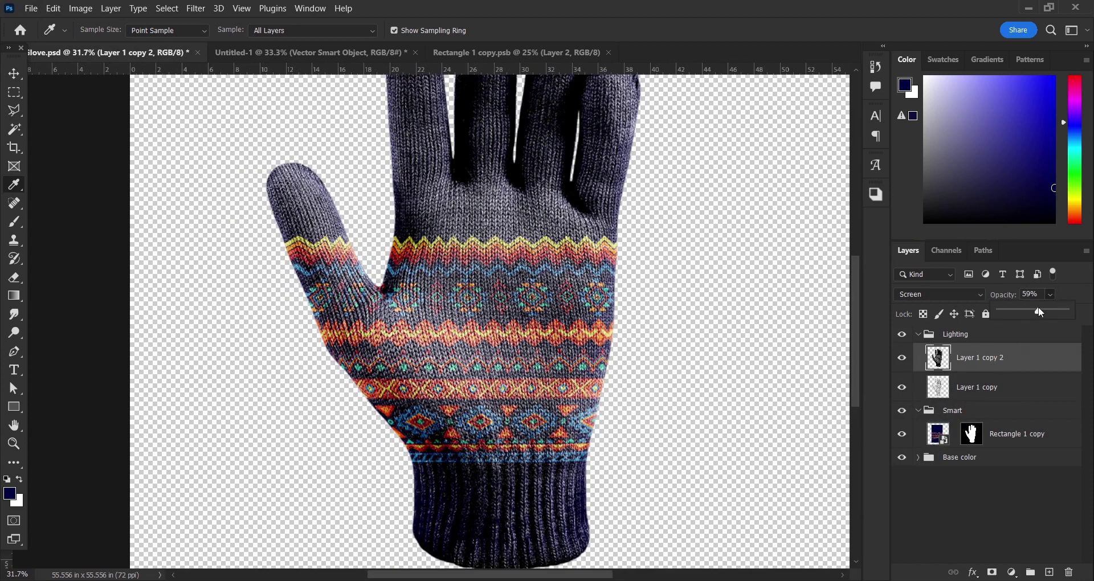
drag(1038, 308, 1033, 307)
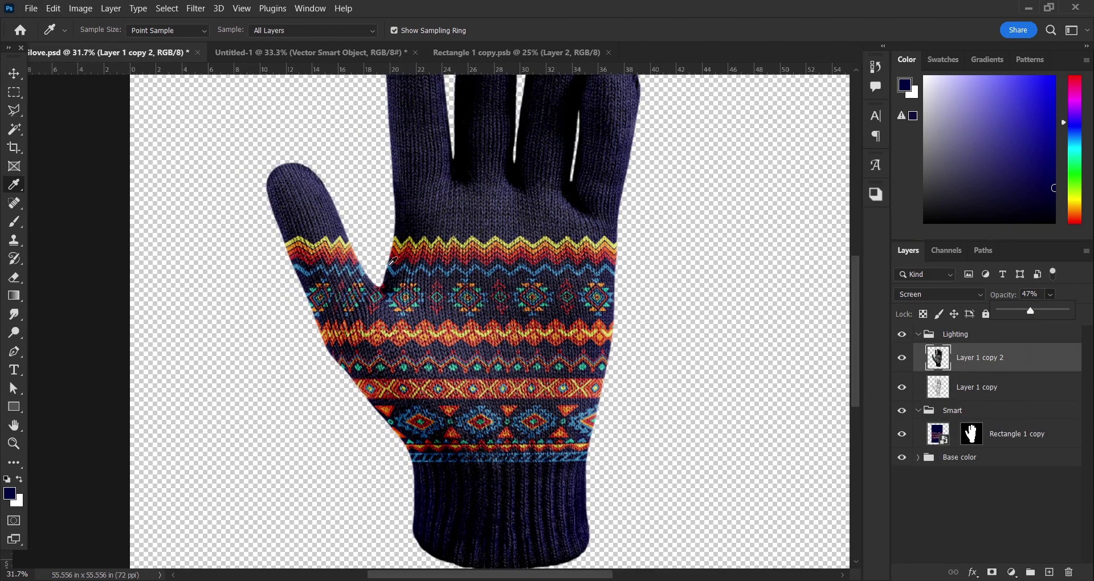
Step: Recentre the glove and open its texture smart object for editing
scroll(476, 276, down, 2)
scroll(522, 273, down, 1)
scroll(513, 285, down, 1)
scroll(506, 294, down, 1)
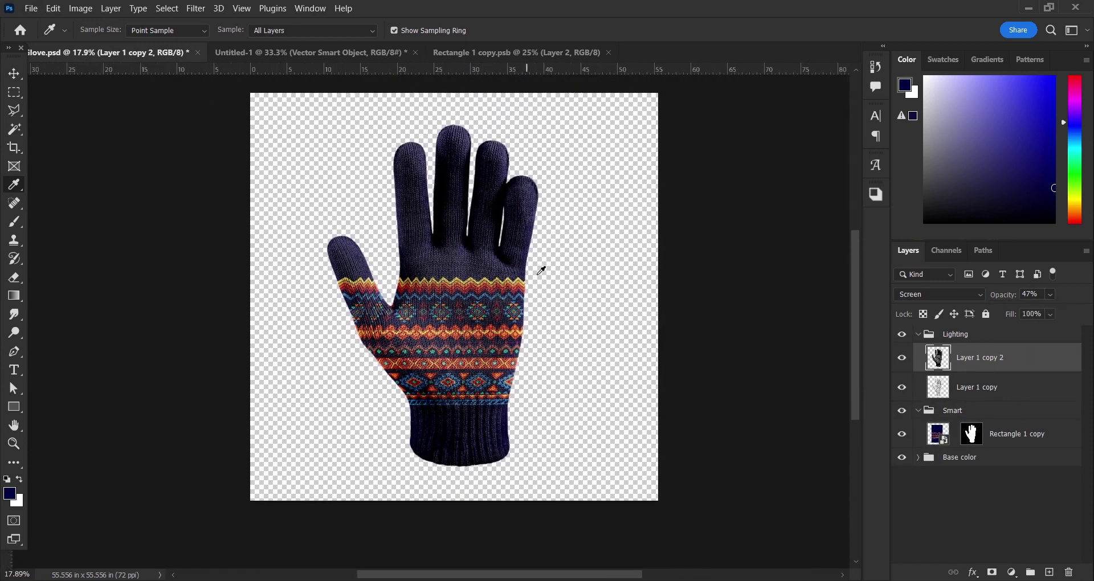
scroll(537, 268, up, 1)
scroll(513, 263, up, 1)
drag(446, 268, 494, 263)
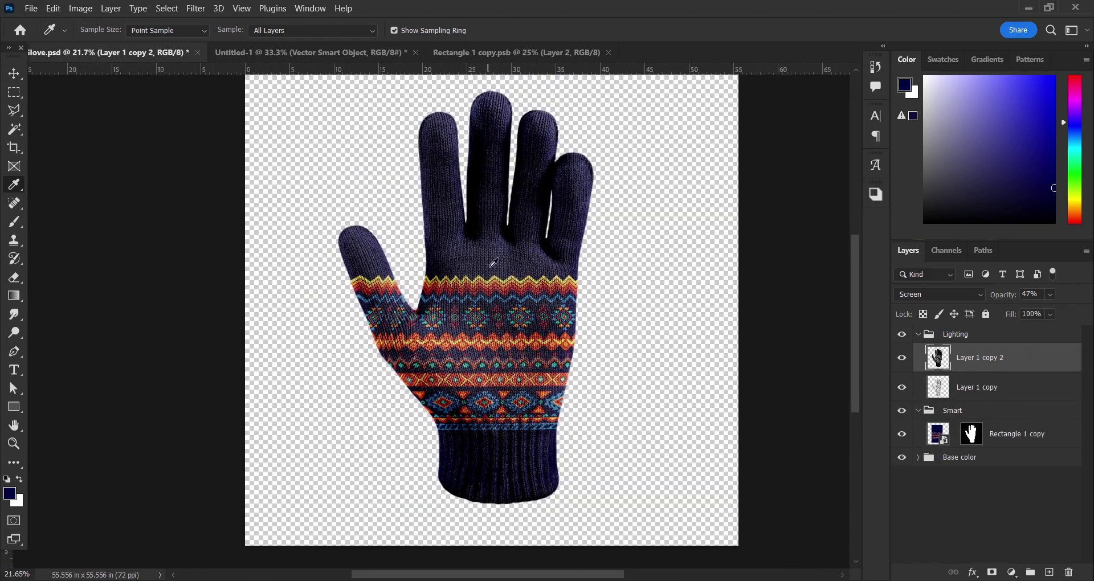
double_click(944, 441)
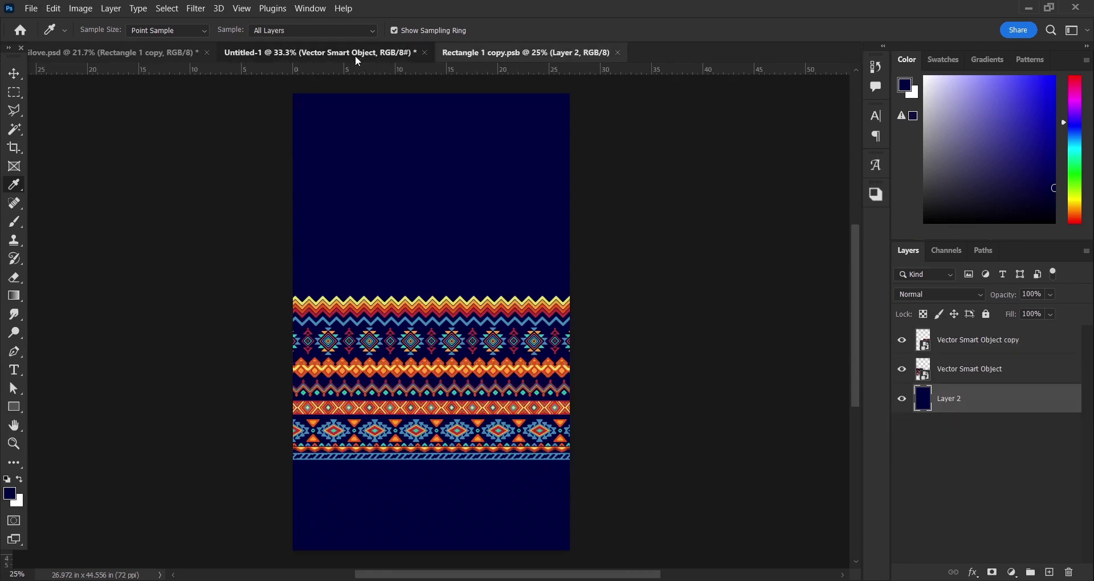
Step: Hide the tribal layer in Untitled-1 and the top two pattern strips in the texture
click(357, 56)
key(v)
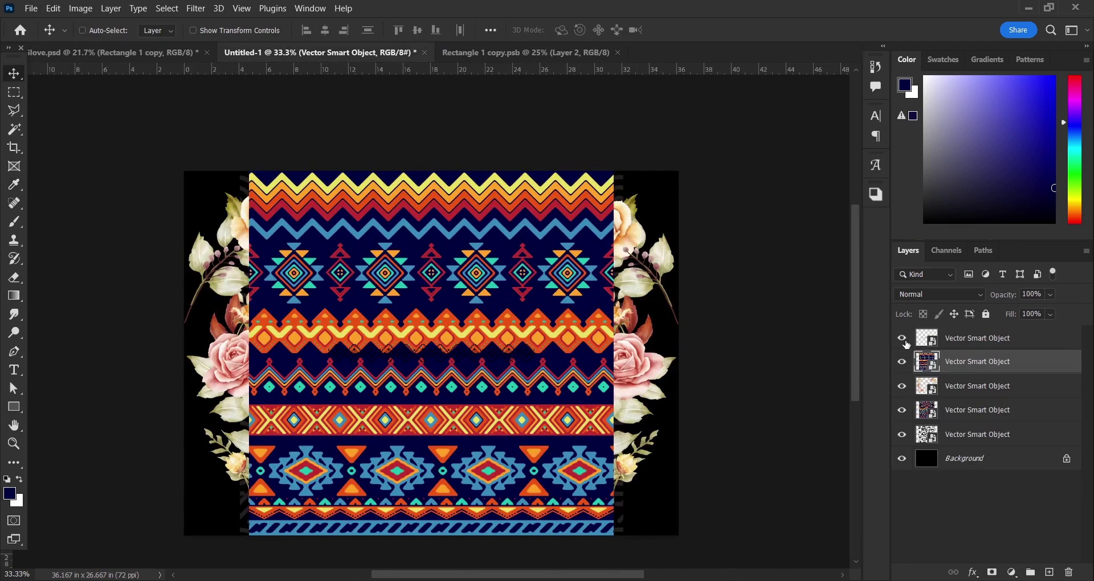
click(901, 361)
click(969, 338)
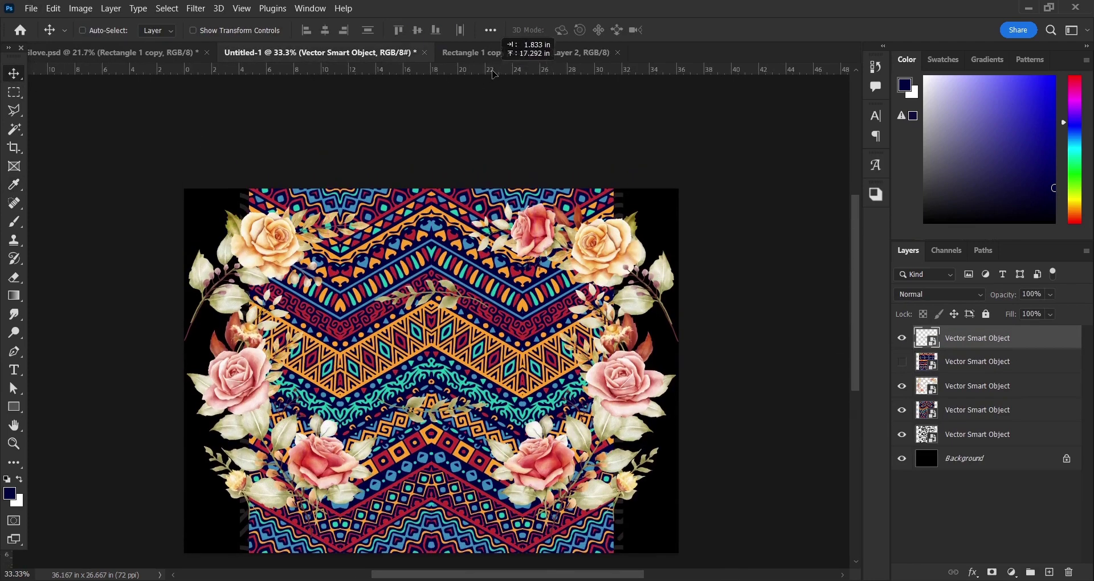
scroll(496, 66, up, 2)
click(496, 53)
ctrl+click(433, 323)
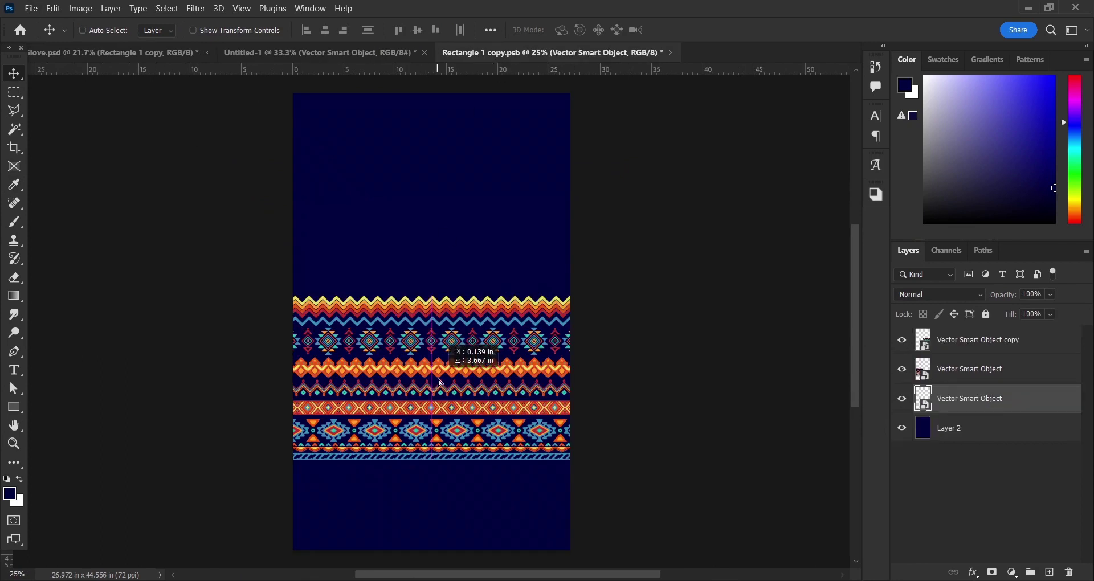
drag(904, 371, 902, 341)
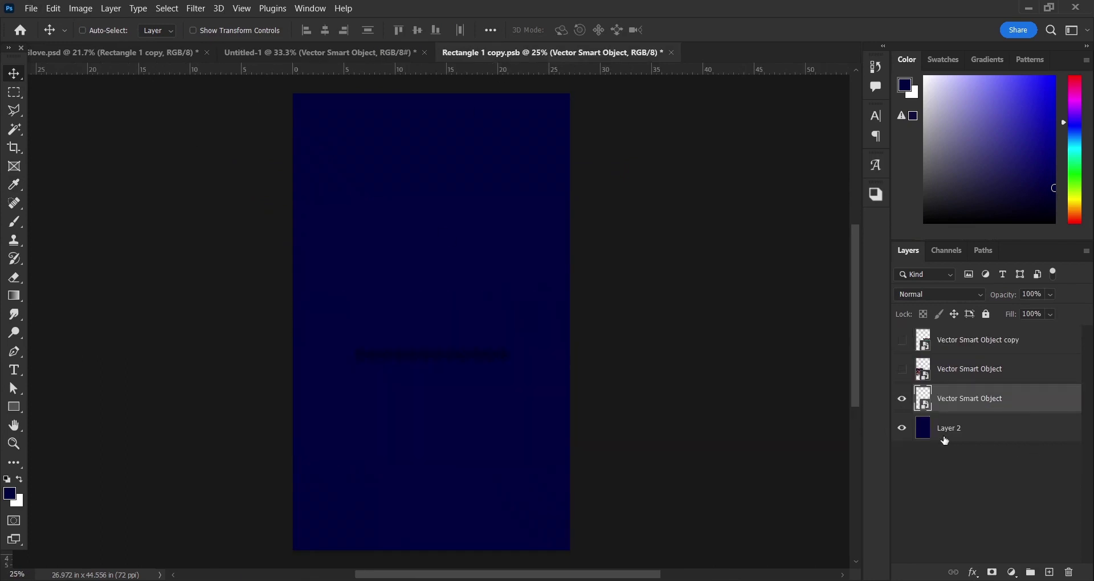
Step: Fill the Layer 2 background with dark red, then refill it with bright red #d80000
click(946, 438)
click(10, 493)
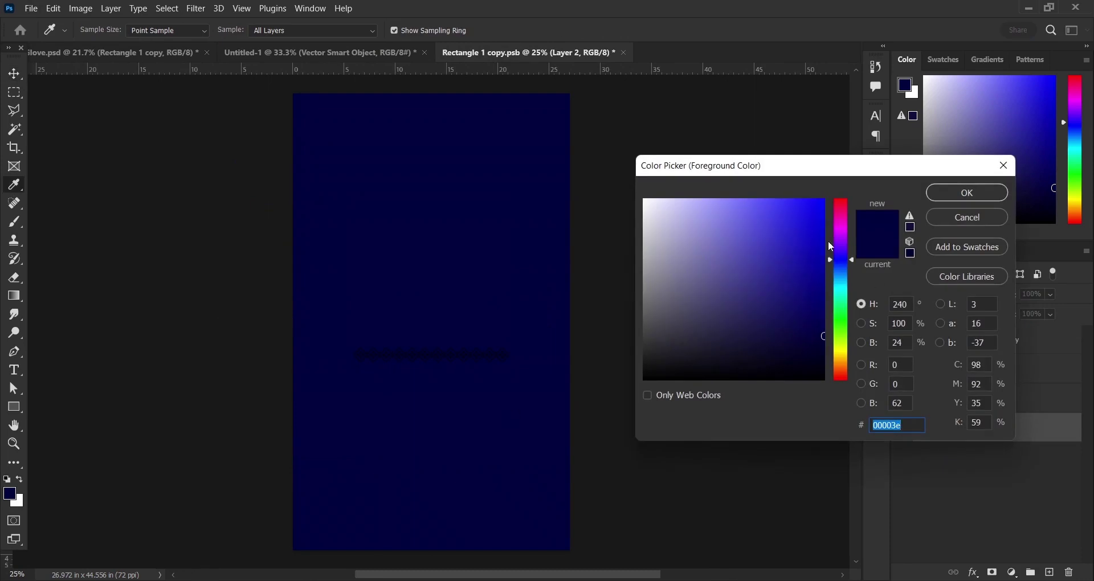
drag(841, 259, 840, 199)
drag(791, 244, 857, 188)
click(823, 301)
click(966, 194)
key(alt+BackSpace)
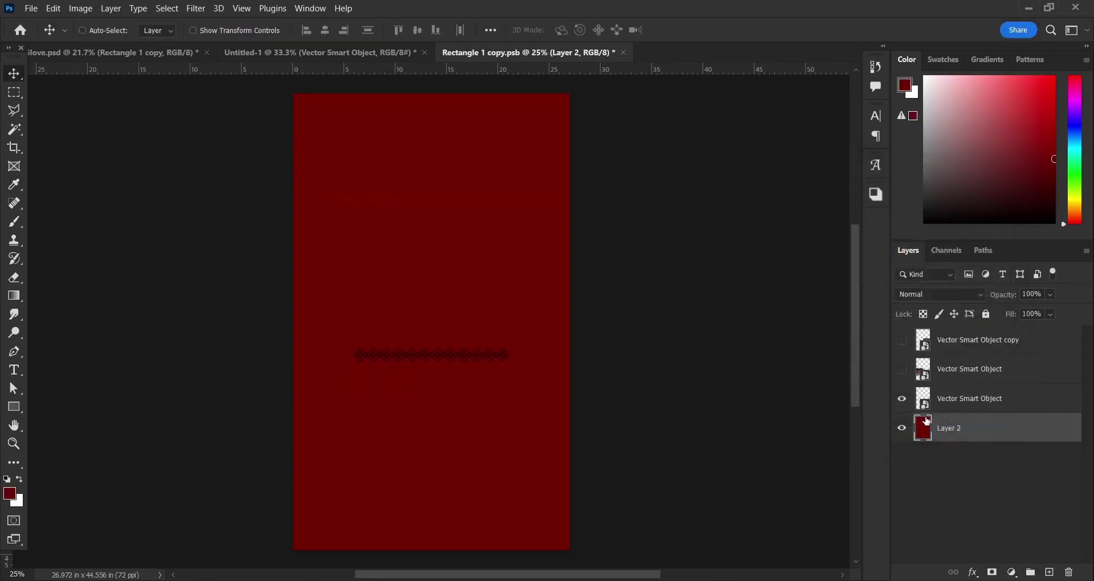
click(11, 493)
key(ctrl+v)
key(ctrl+a)
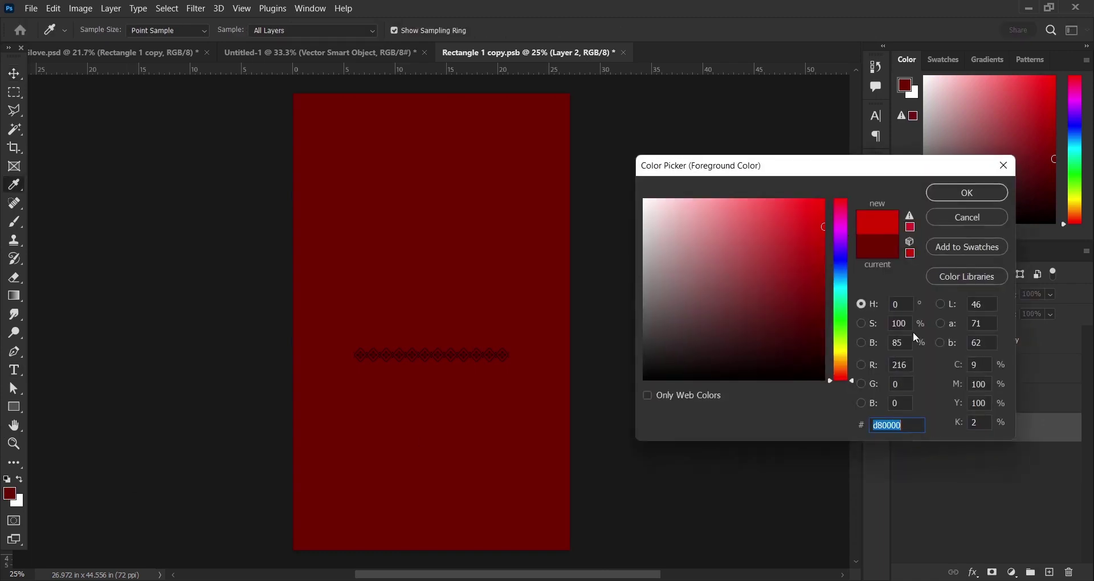
click(974, 196)
key(alt+BackSpace)
Step: Stretch the diamond pattern band to about 387%, wider than the canvas
key(alt+bracketright)
key(ctrl+t)
drag(508, 347, 740, 332)
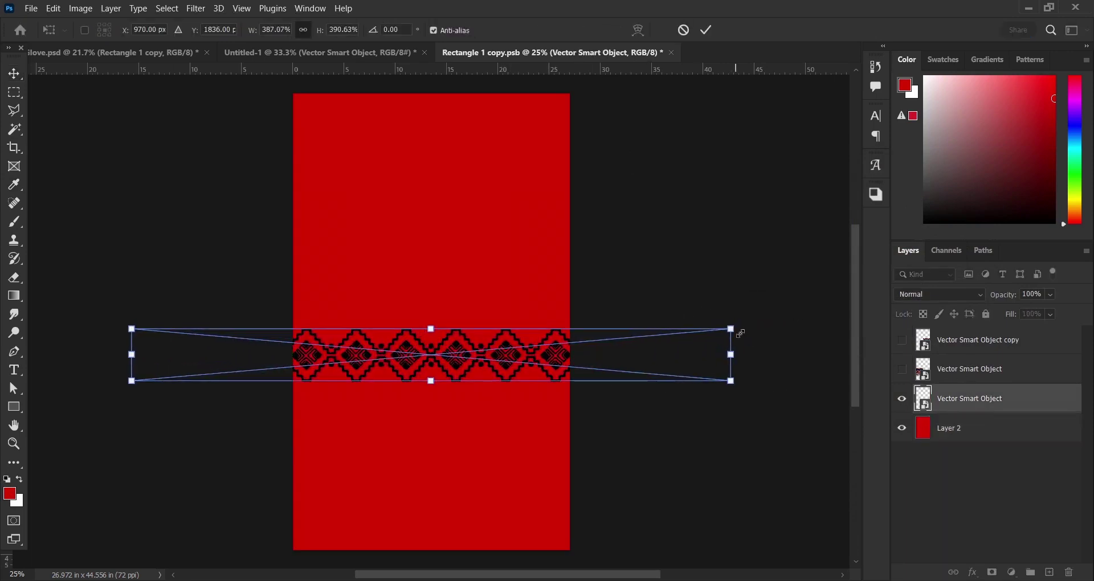
Step: Commit the scaled band and give it a white Color Overlay effect
key(Return)
click(974, 572)
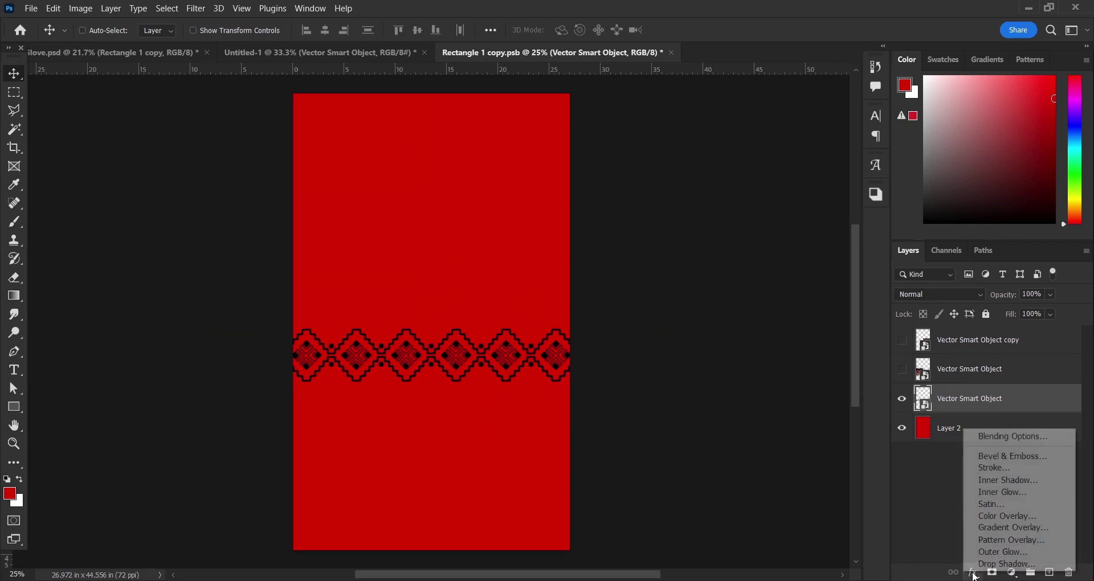
click(1015, 515)
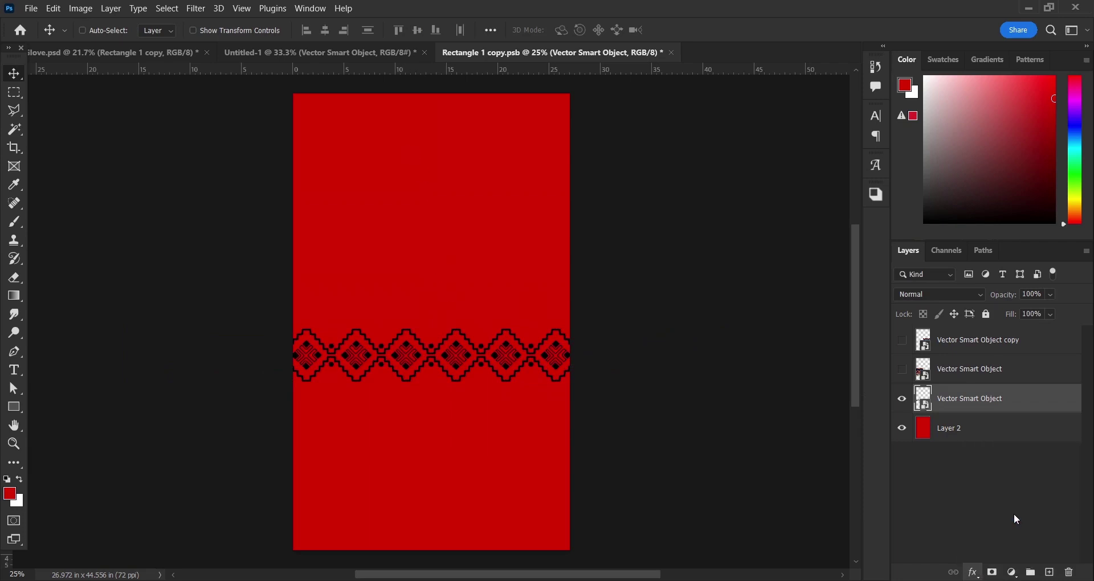
click(882, 181)
click(639, 195)
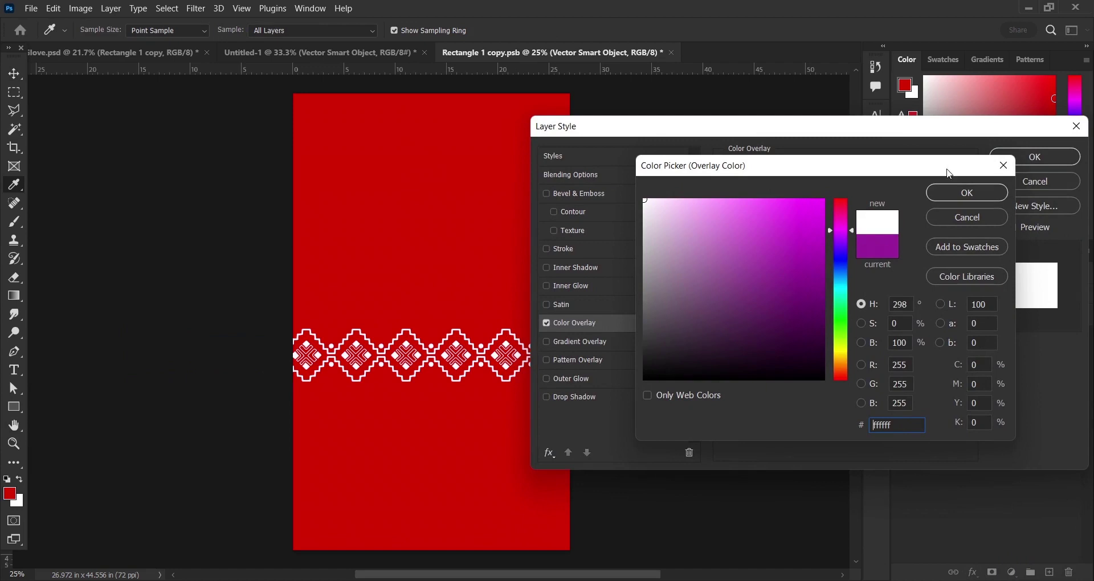
click(968, 193)
click(1018, 157)
Step: Move the white band down and Alt-duplicate it into four stacked rows
drag(495, 356, 479, 414)
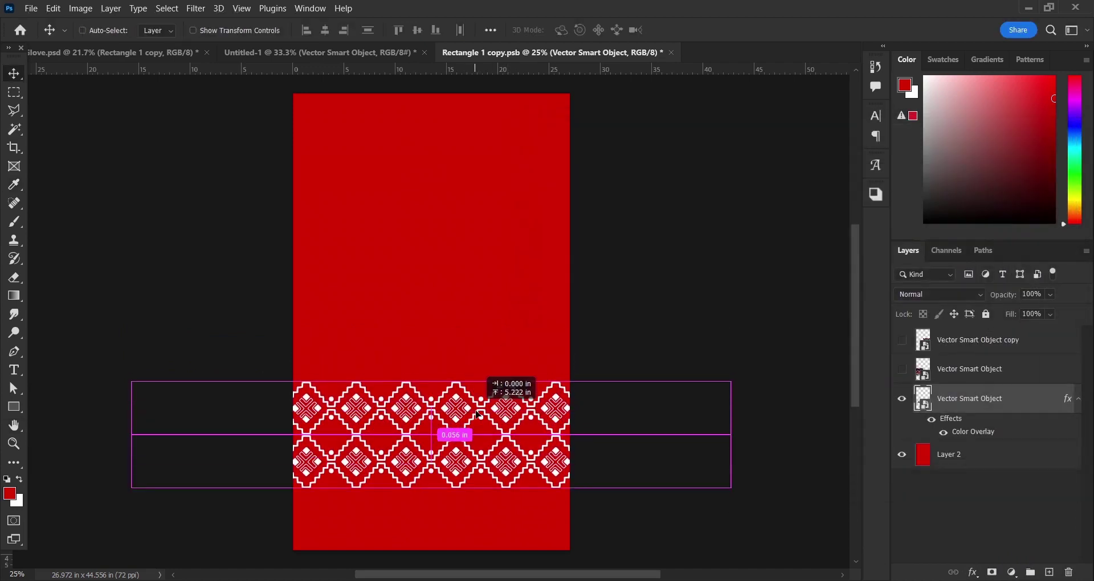
drag(479, 415, 502, 415)
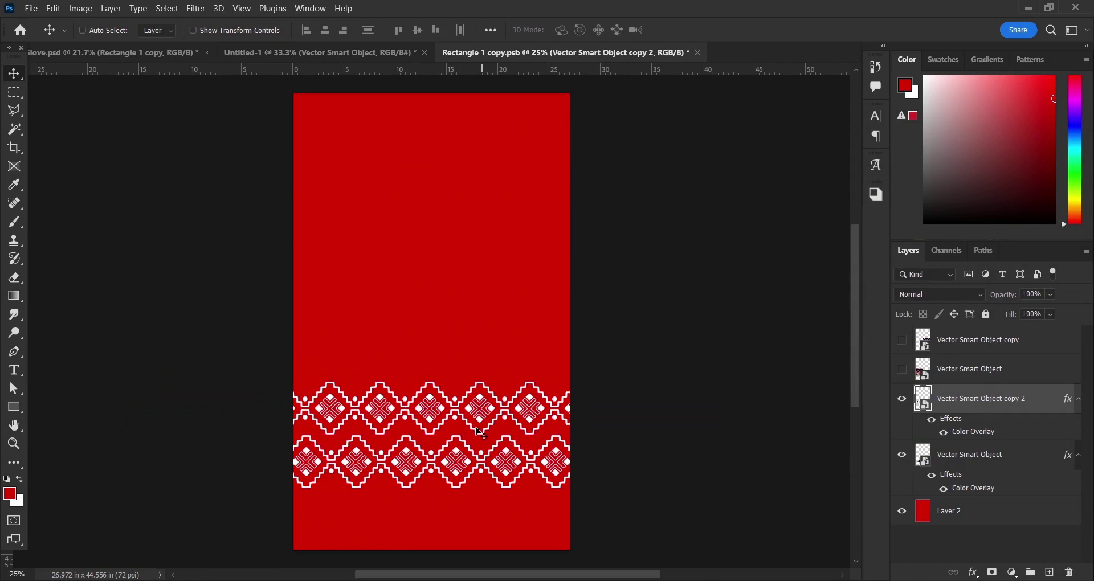
ctrl+click(993, 454)
drag(577, 425, 577, 324)
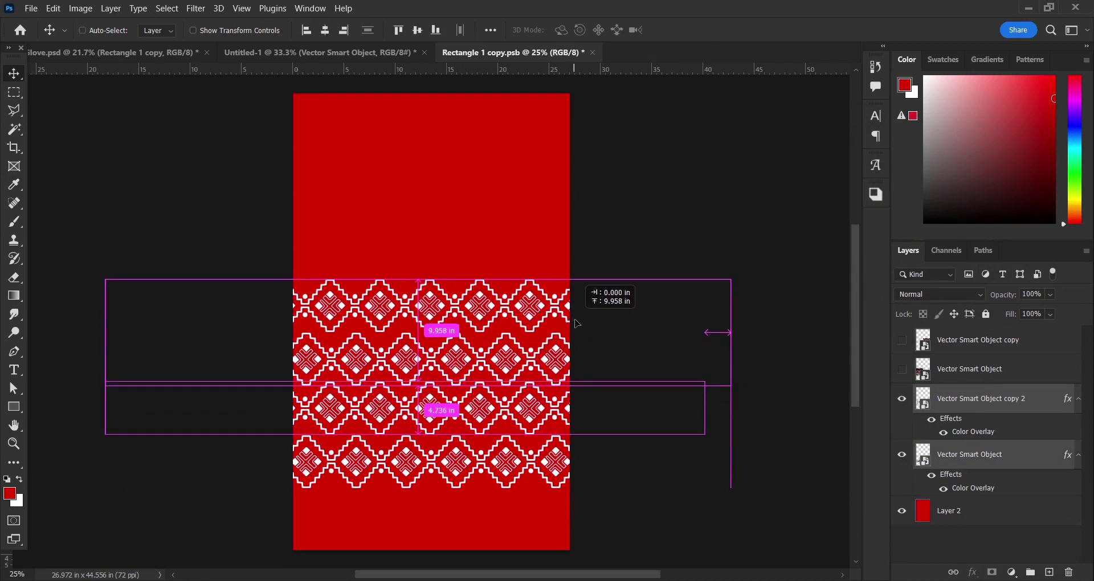
click(981, 398)
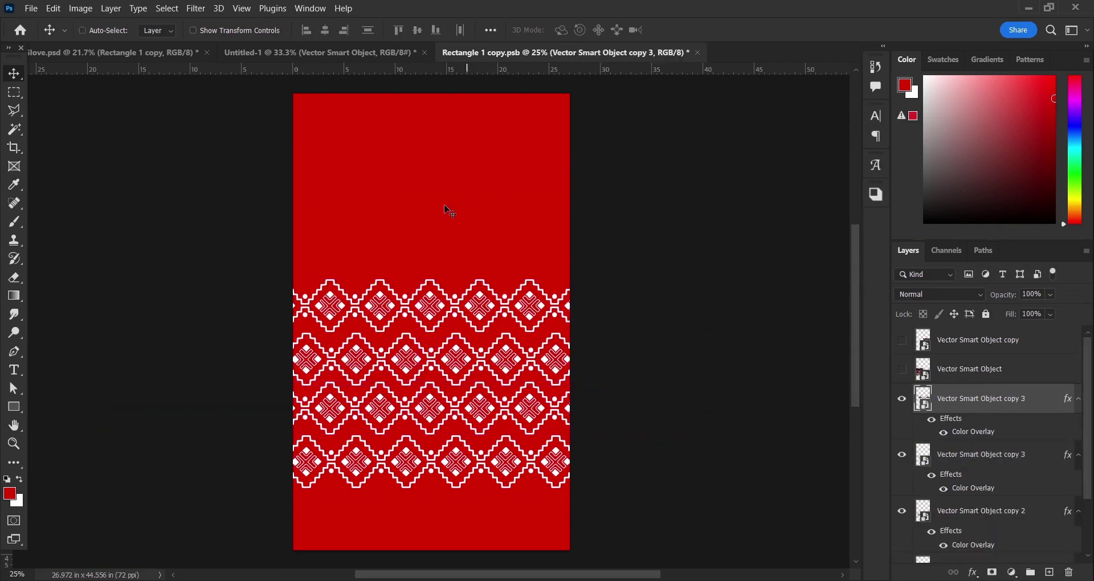
Step: Draw a thin white-filled rectangle bar across the top of the texture
key(i)
key(u)
drag(263, 112, 608, 126)
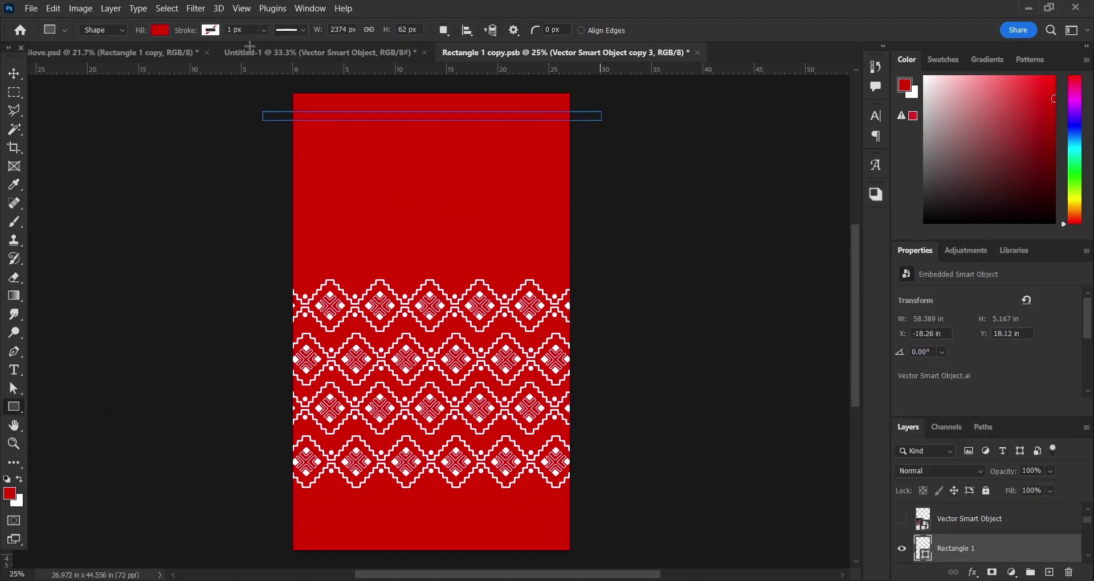
click(159, 32)
double_click(76, 105)
Step: Duplicate the white bar into five stripes, save, and check the glove's striped fingers
key(v)
mouse_move(381, 114)
mouse_down()
mouse_move(498, 137)
mouse_move(496, 154)
mouse_move(468, 166)
mouse_move(546, 184)
mouse_up()
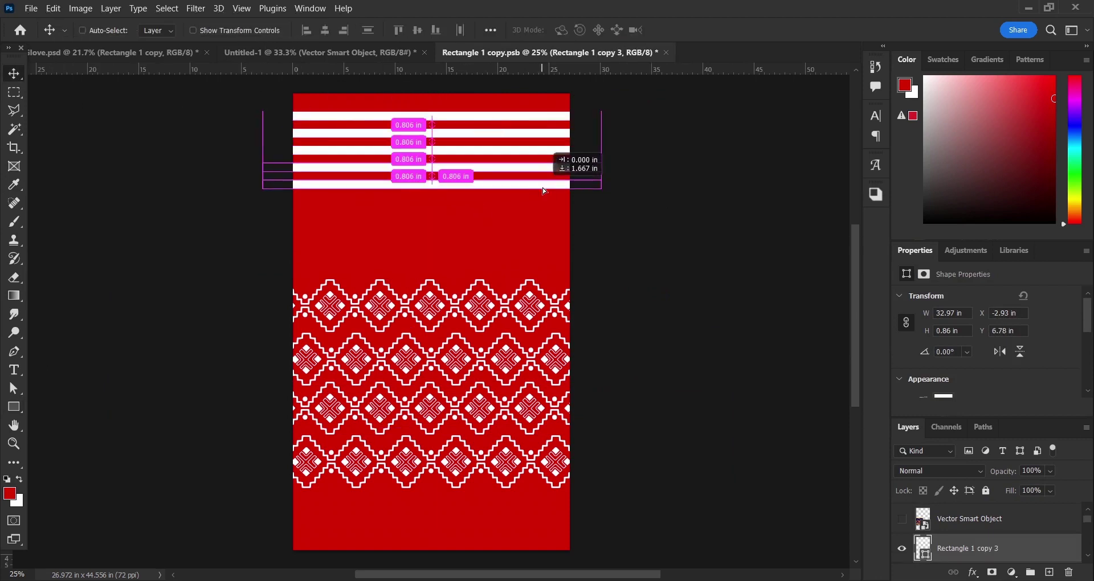
key(ctrl+s)
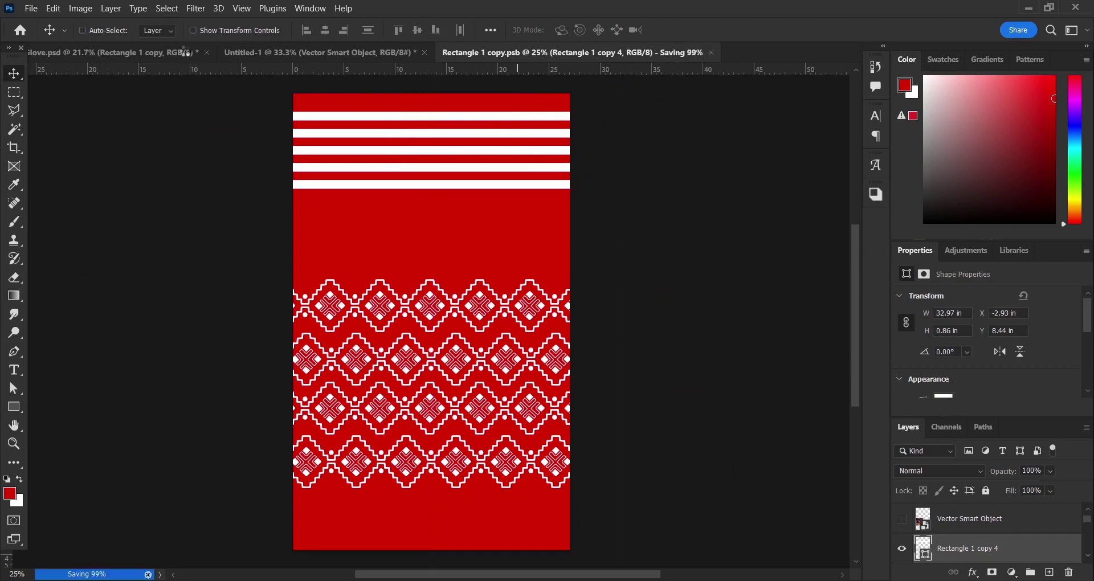
click(156, 53)
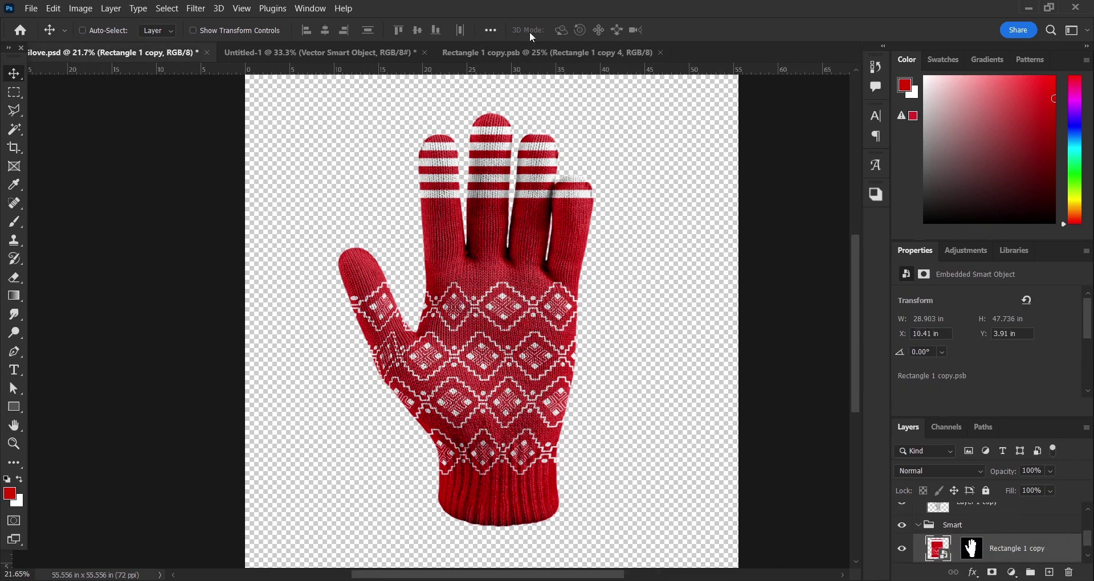
click(534, 57)
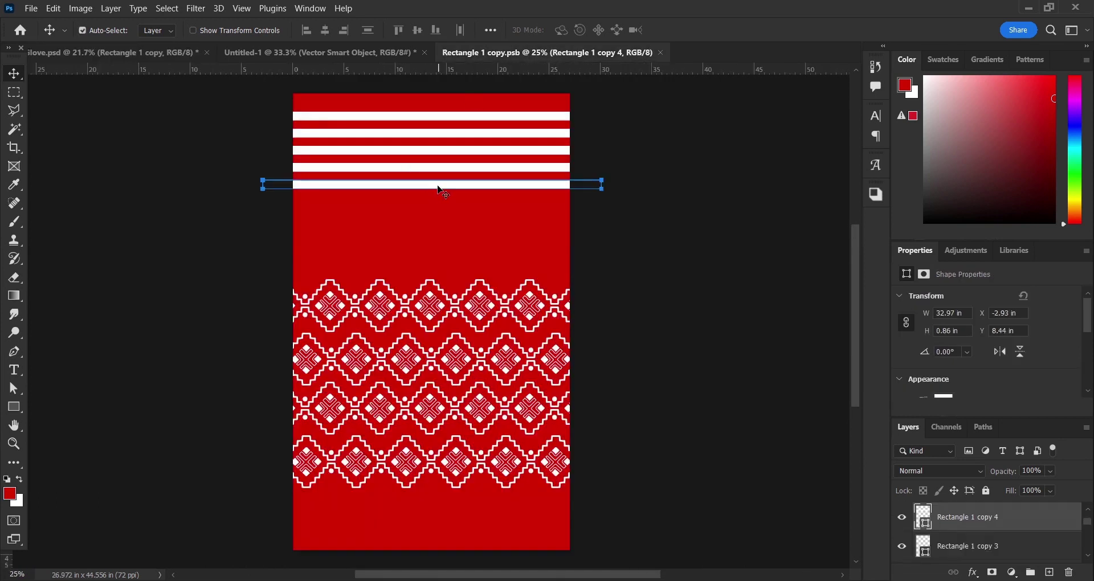
Step: Close the Properties panel and group the stripe rectangles, nested in a second group
click(1087, 253)
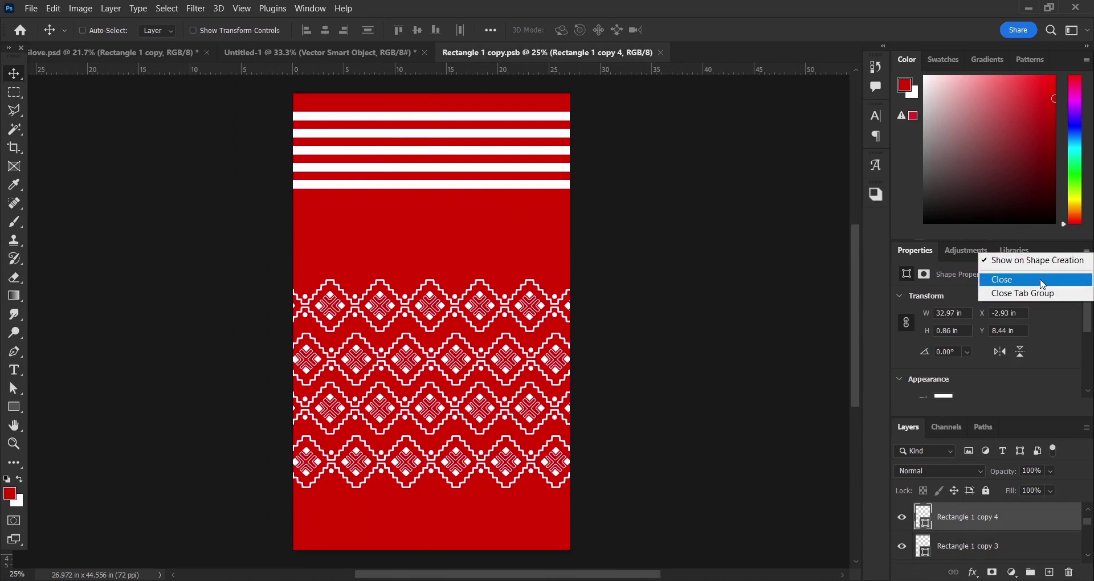
click(1002, 280)
shift+click(974, 465)
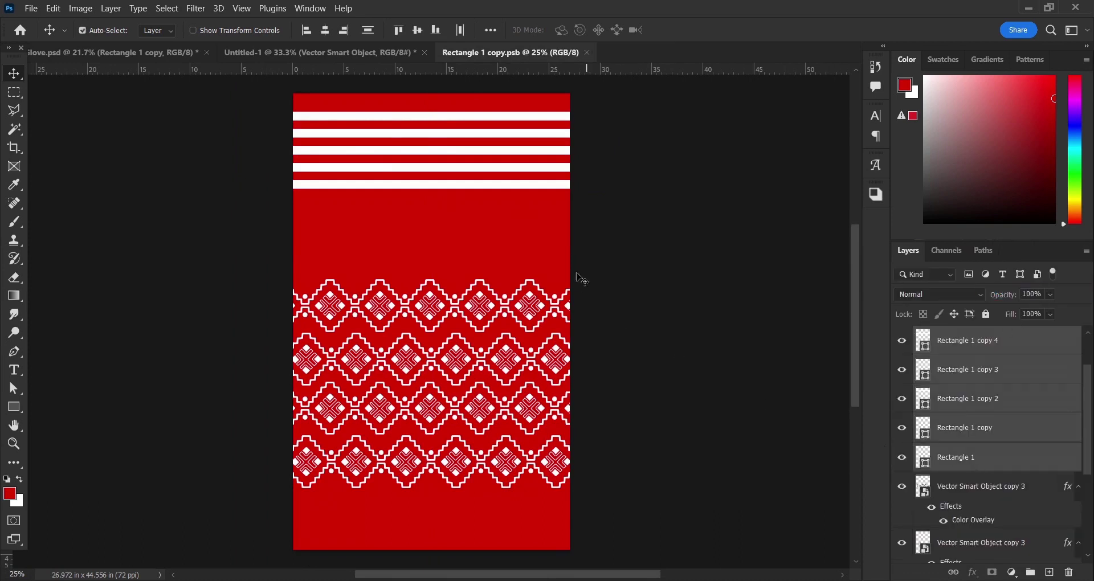
key(ctrl+g)
key(ctrl+f)
click(585, 37)
key(ctrl+g)
Step: Move the stripes group slightly lower, save, and check the glove's fingers
drag(501, 169, 509, 209)
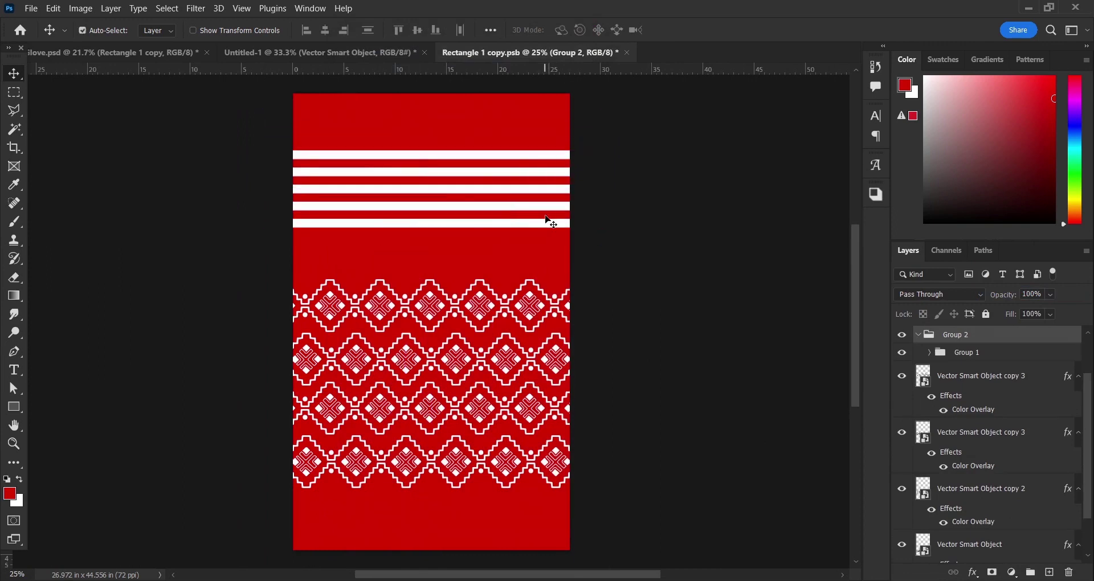
key(ctrl+s)
click(173, 57)
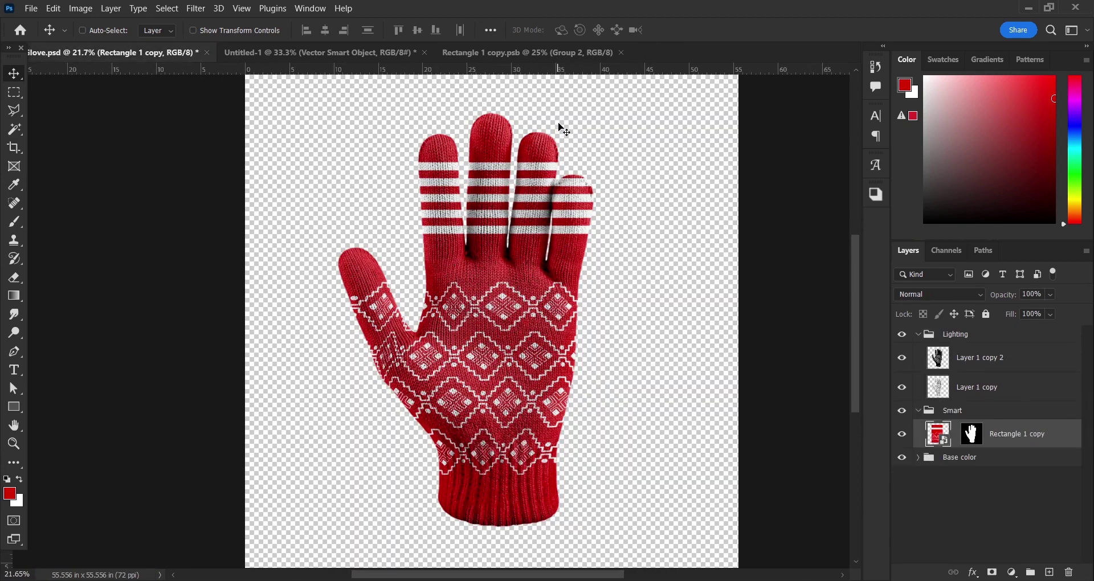
click(579, 55)
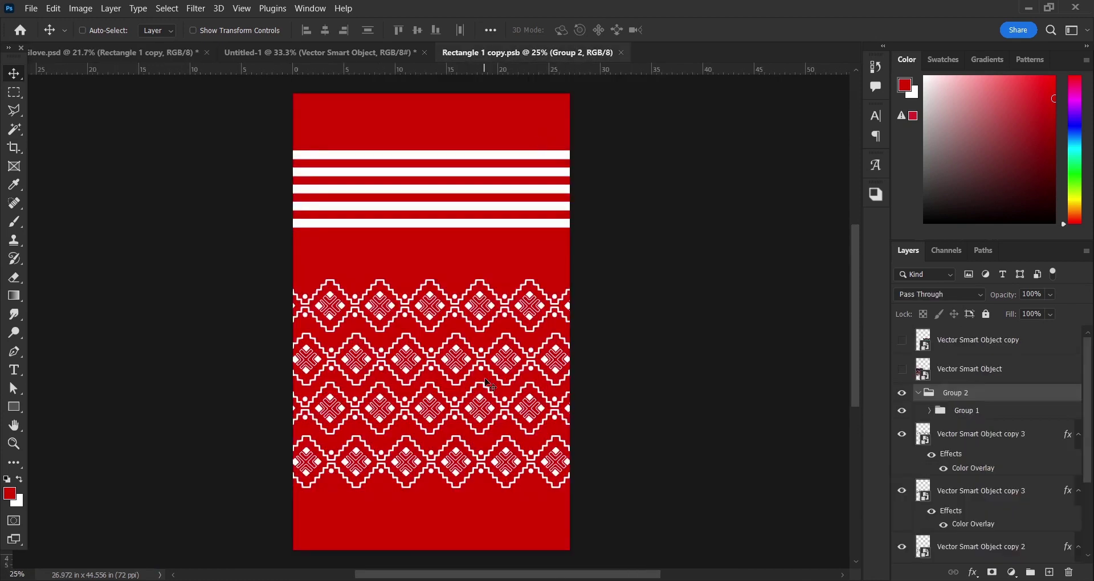
Step: Delete the stripes group and duplicate the three diamond bands upward to fill the canvas
key(Delete)
click(420, 422)
shift+click(983, 518)
mouse_move(530, 445)
mouse_down()
mouse_move(544, 302)
mouse_move(525, 270)
mouse_up()
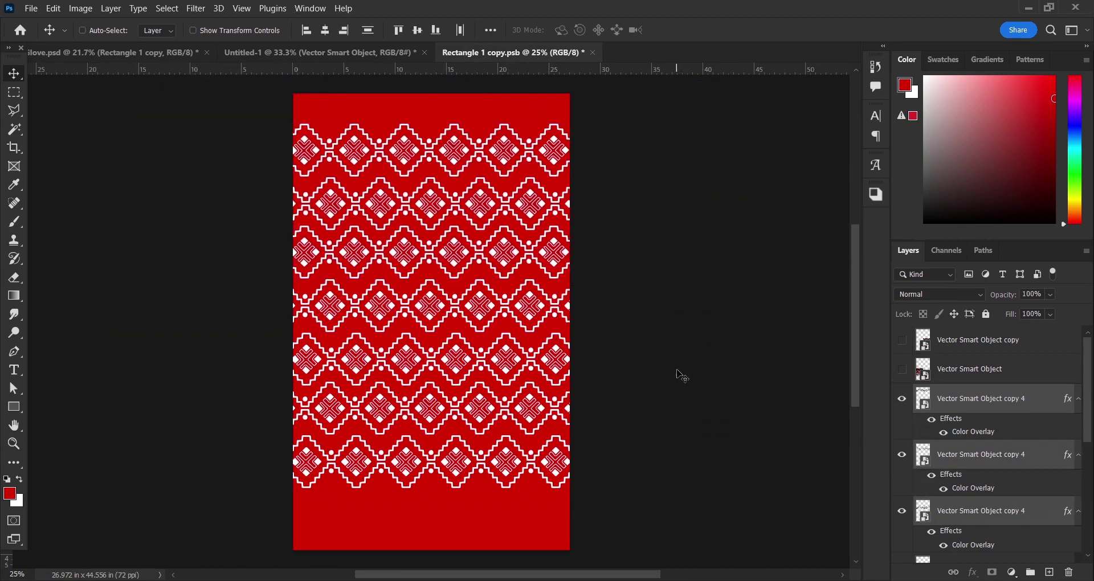
Step: Save the texture, view the patterned glove, and reopen the texture smart object
click(982, 406)
key(ctrl+s)
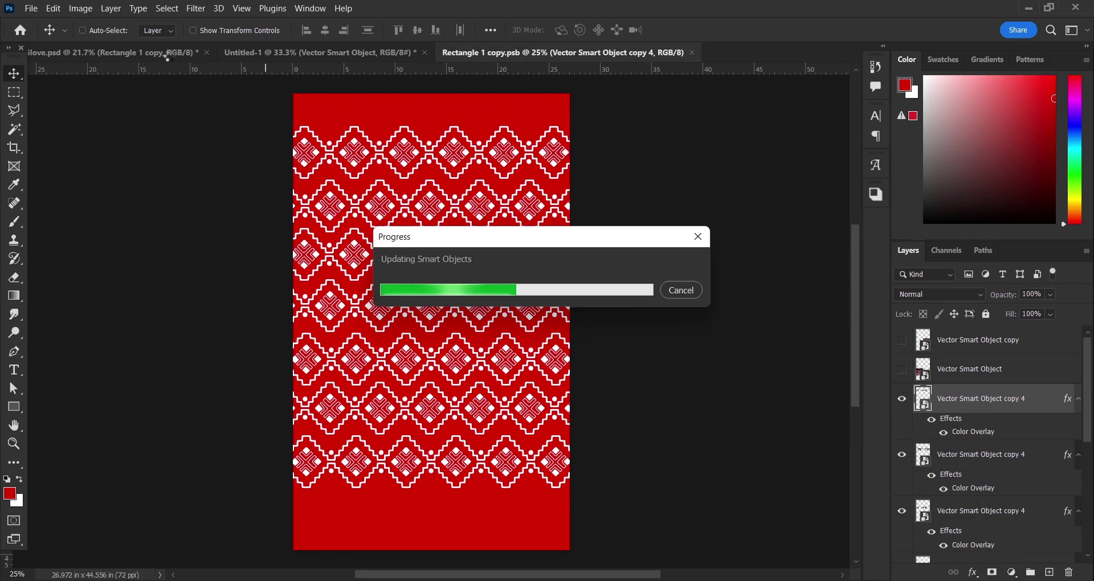
click(167, 53)
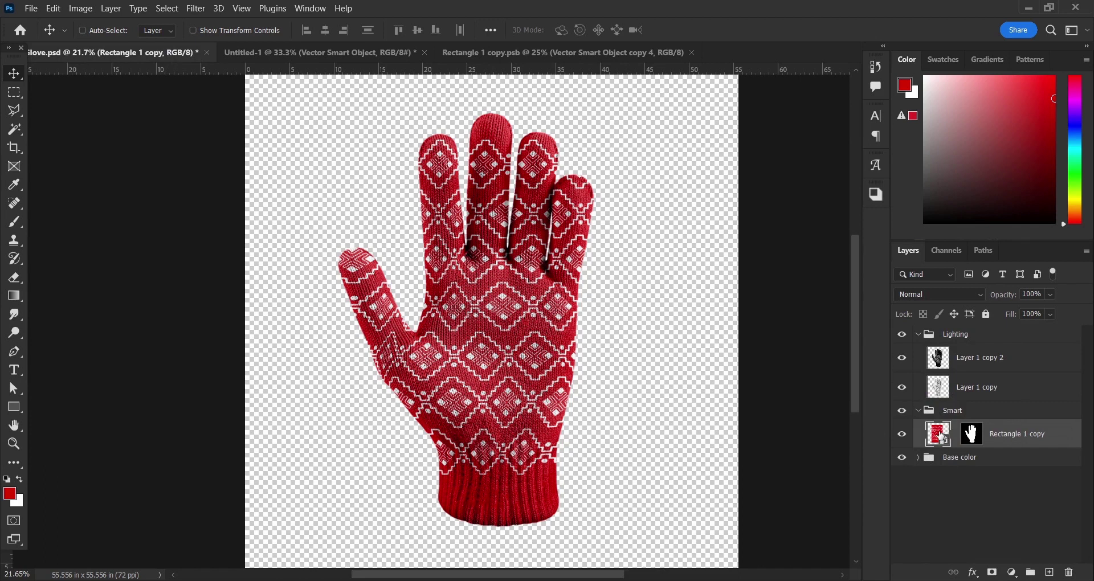
double_click(941, 437)
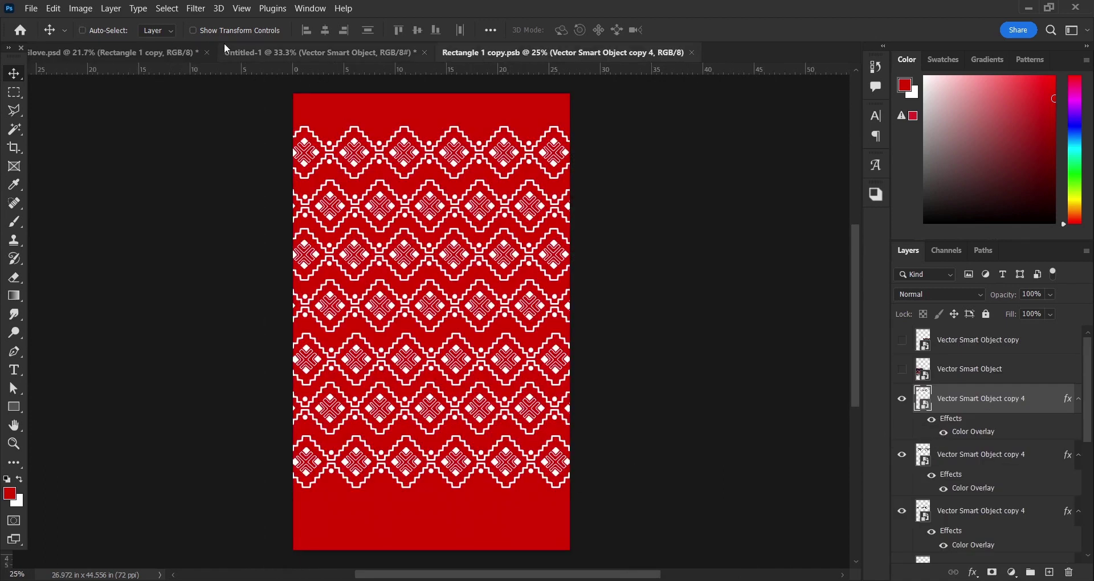
Step: Drag the floral rose layer from Untitled-1 into the Rectangle 1 copy texture
click(155, 53)
click(312, 57)
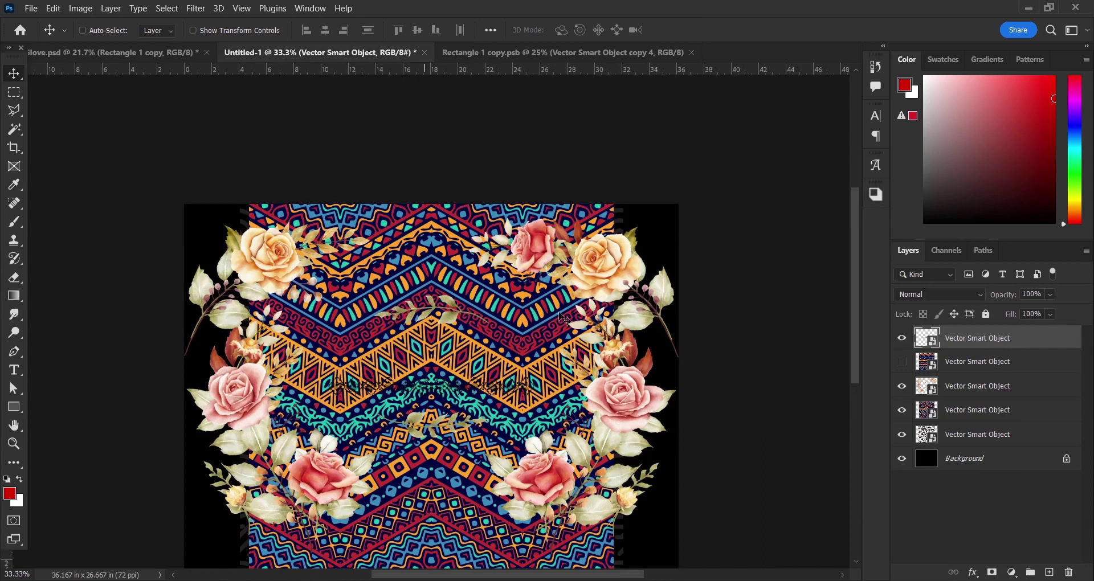
click(969, 386)
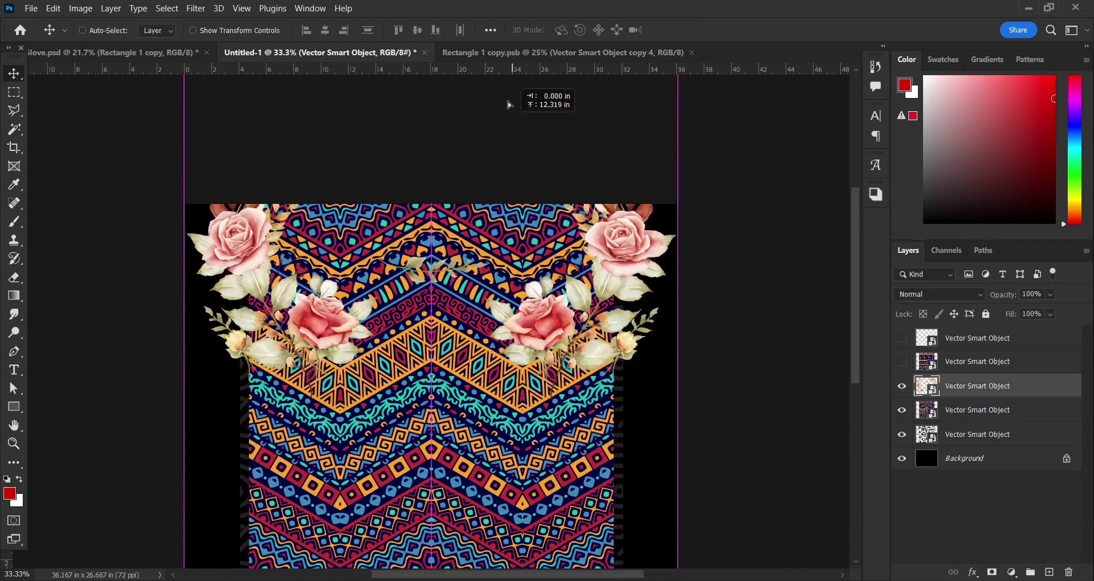
drag(518, 188, 467, 214)
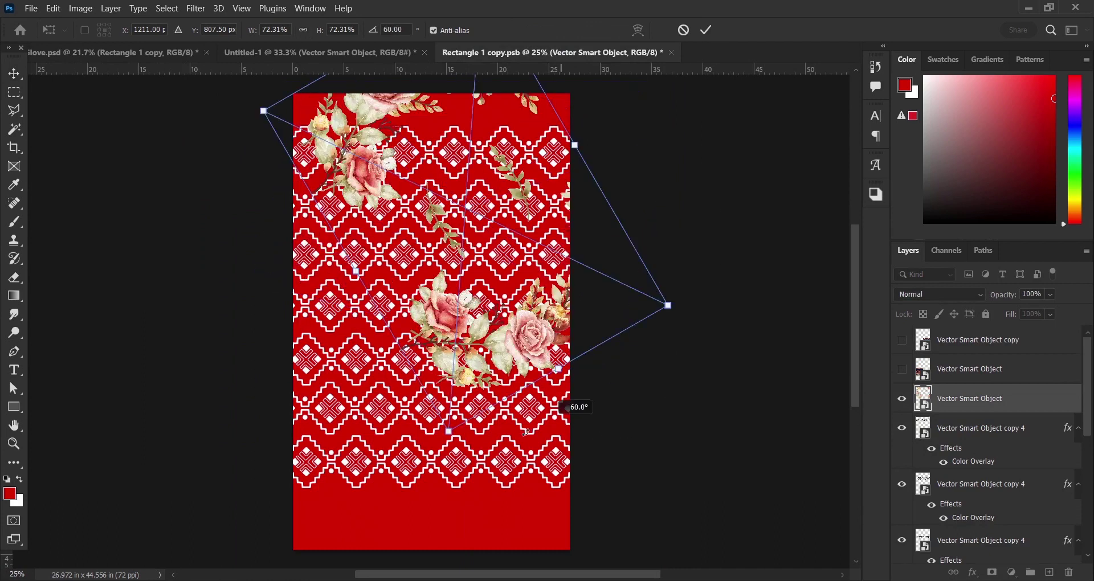
Step: Rotate the floral wreath 90°, scale it to 90.64%, and bring it to the top
drag(667, 402, 473, 406)
drag(526, 192, 515, 332)
drag(420, 179, 420, 96)
key(Return)
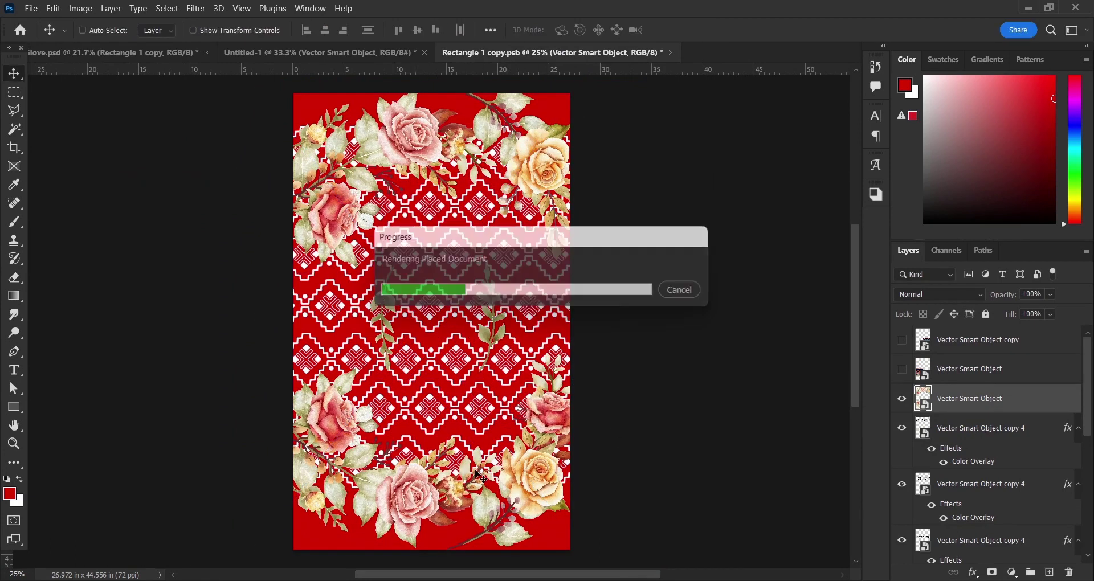
key(ctrl+shift+bracketright)
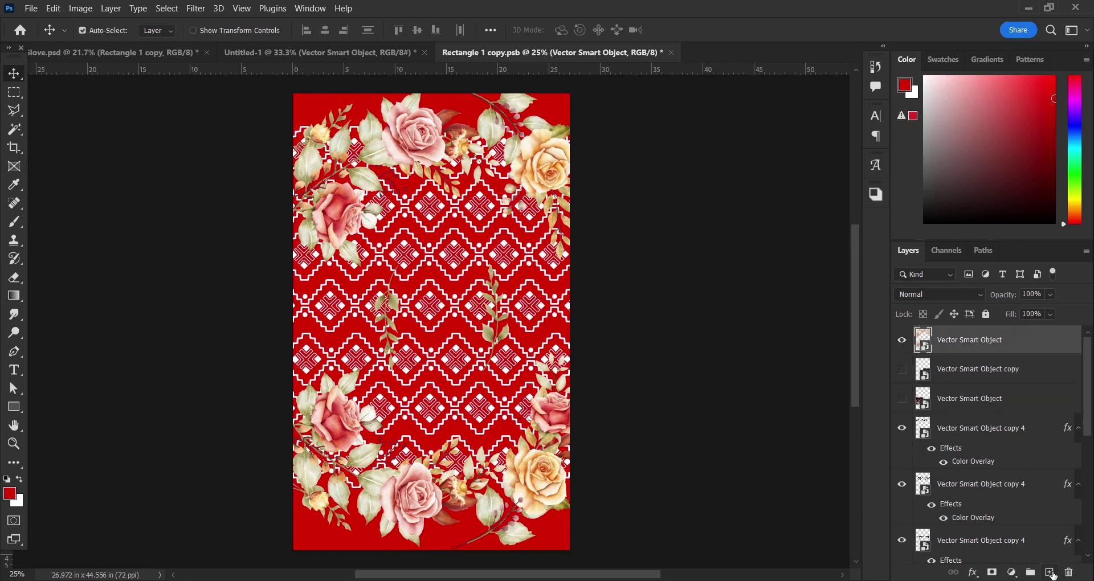
Step: Add a new layer filled with white beneath the floral layer, then select the floral layer
click(1053, 575)
key(ctrl+BackSpace)
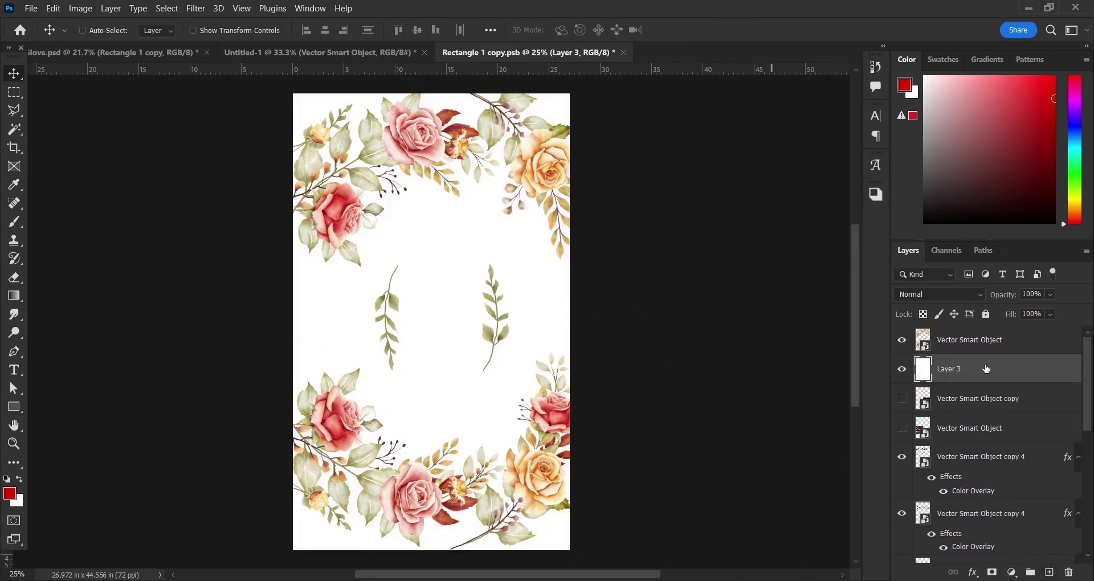
click(1000, 350)
Step: Outline the centre leaves with the Polygonal Lasso and mask them out of the floral border
key(l)
click(491, 243)
click(535, 323)
click(463, 410)
click(366, 378)
click(354, 281)
click(414, 231)
click(471, 229)
click(491, 244)
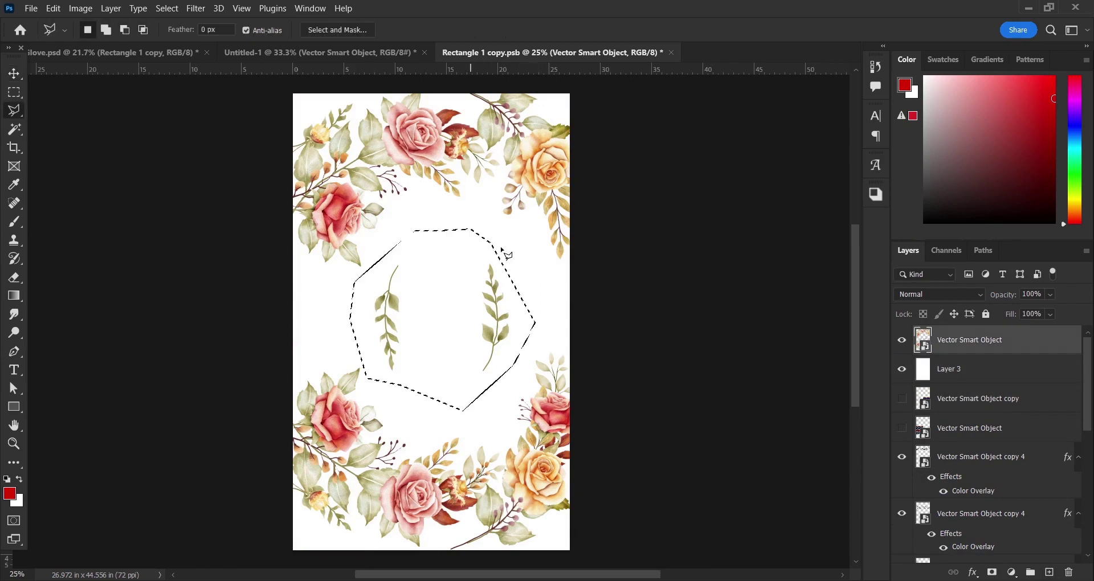
key(Delete)
Step: Save the texture, check the floral glove, then return to the Untitled-1 pattern sheet
key(ctrl+s)
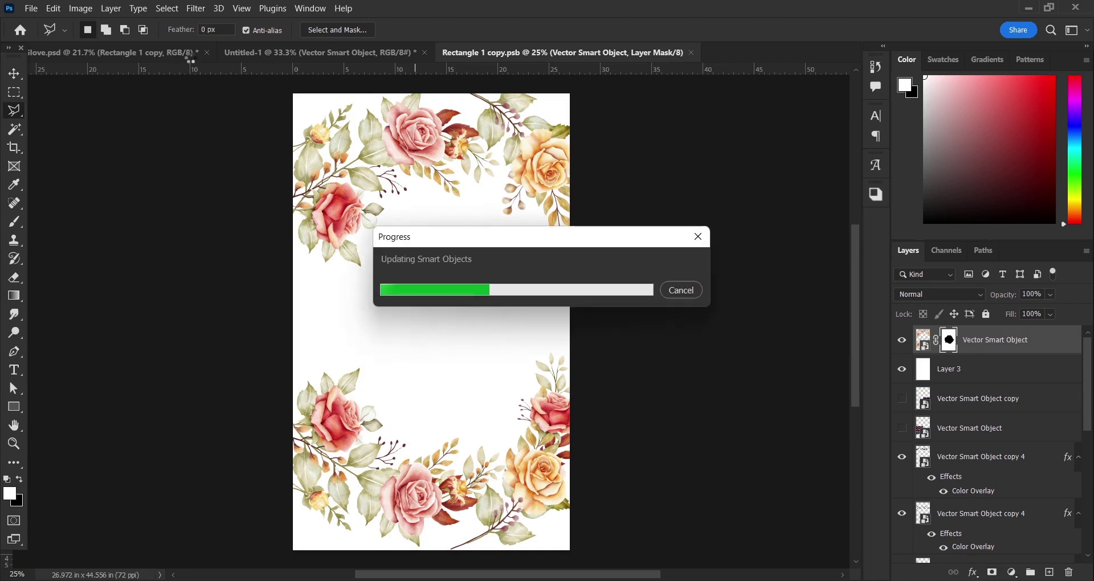
click(188, 57)
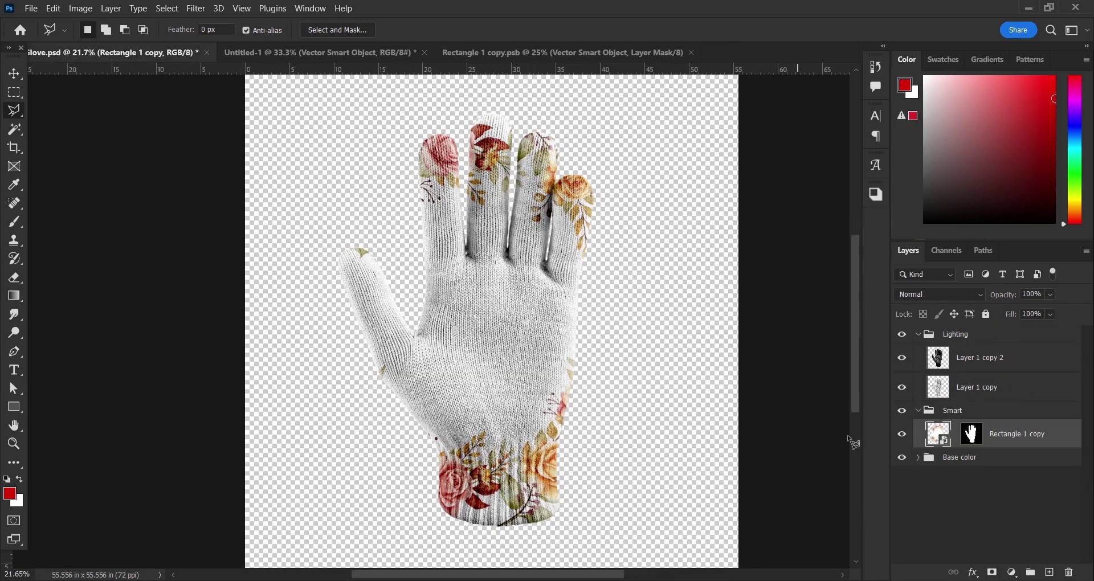
double_click(941, 440)
click(319, 51)
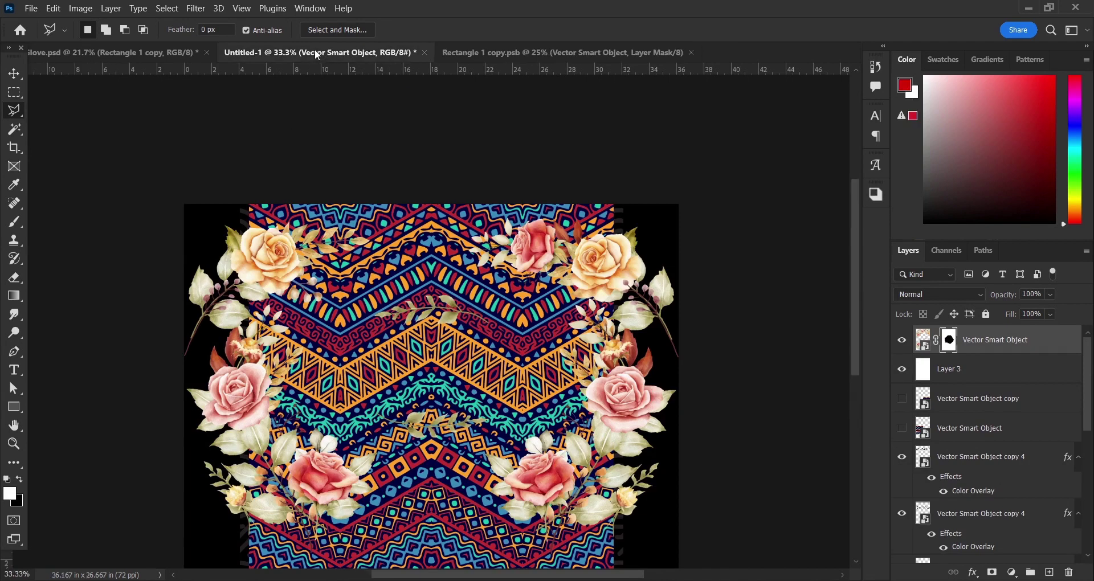
Step: Hide the floral layer and drag the tribal chevron layer into the Rectangle 1 copy.psb texture
key(v)
click(901, 387)
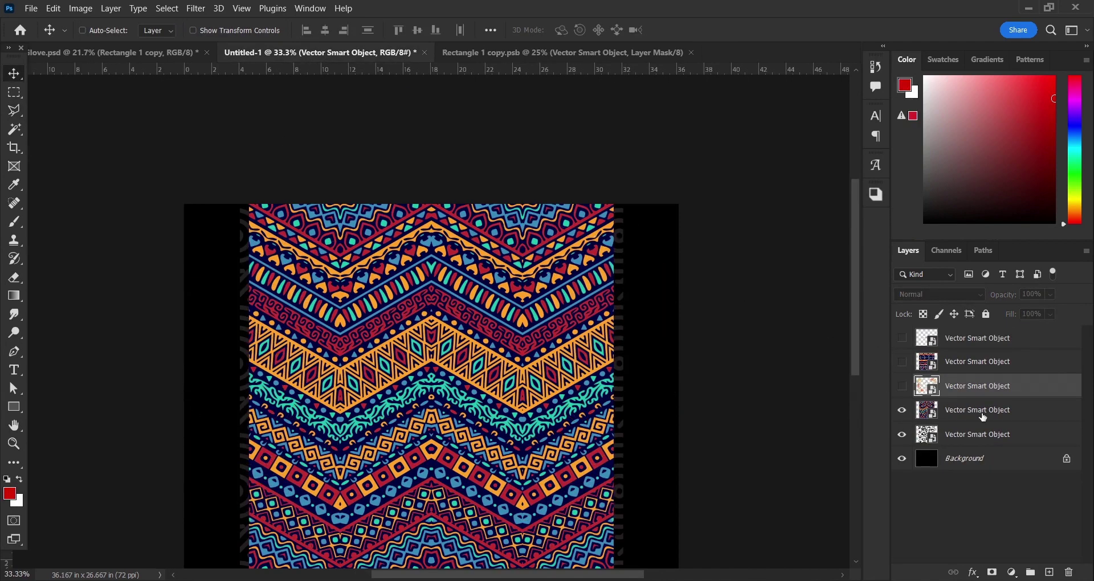
click(977, 411)
mouse_move(468, 264)
mouse_down()
mouse_move(564, 57)
mouse_move(424, 302)
mouse_up()
Step: Rotate the tribal pattern 90° and enlarge it to cover the texture, then save and view the glove
drag(425, 164, 425, 220)
drag(644, 237, 484, 414)
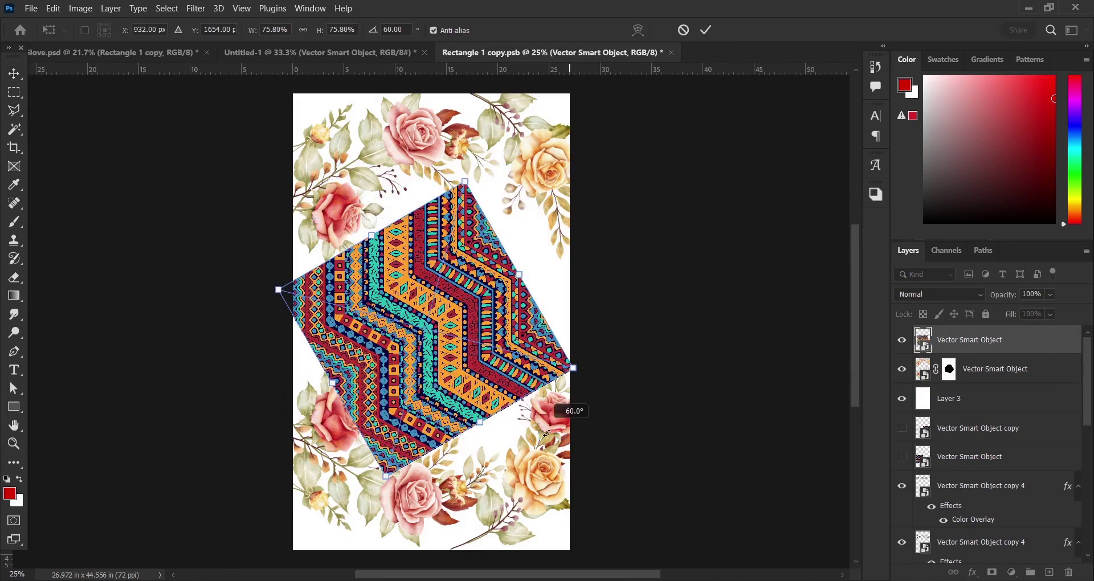
drag(588, 329, 661, 327)
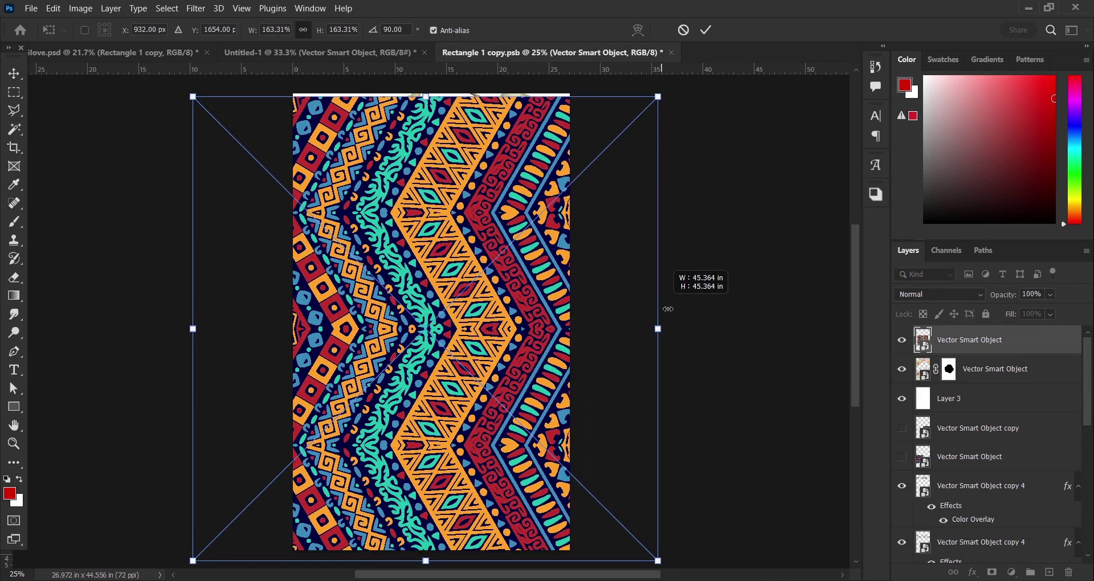
drag(493, 387, 498, 380)
key(Return)
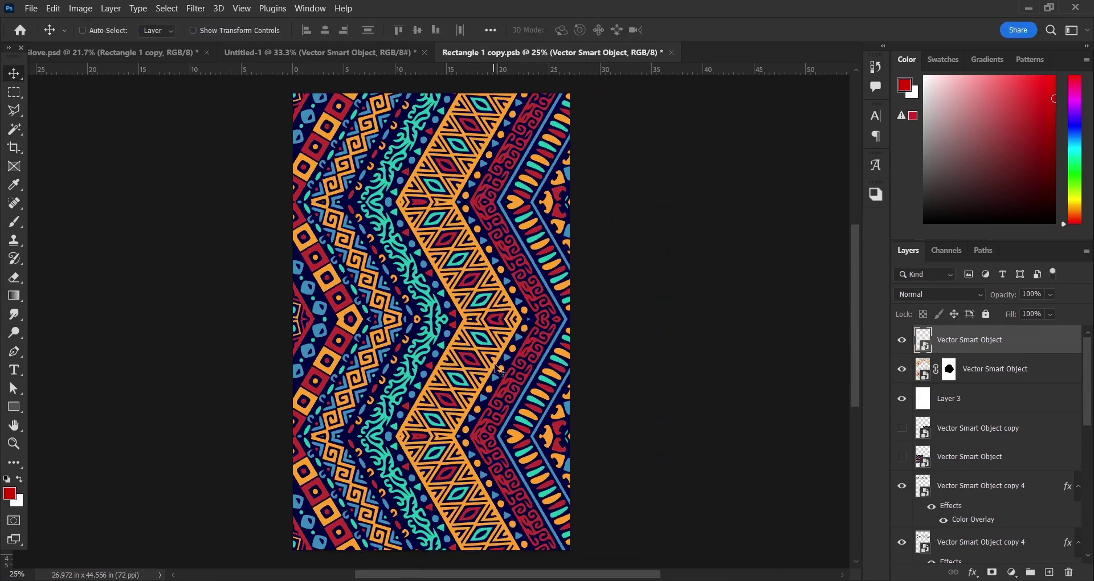
key(ctrl+s)
click(142, 52)
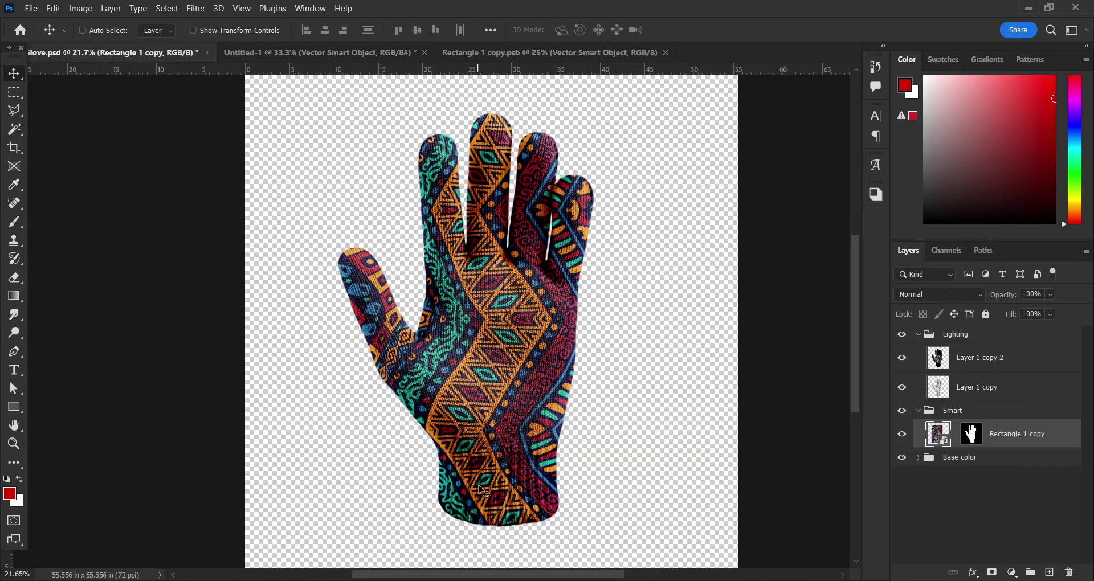
Step: Bring the geometric circles-and-squares layer from Untitled-1 into the Rectangle 1 copy.psb texture
click(489, 54)
click(280, 54)
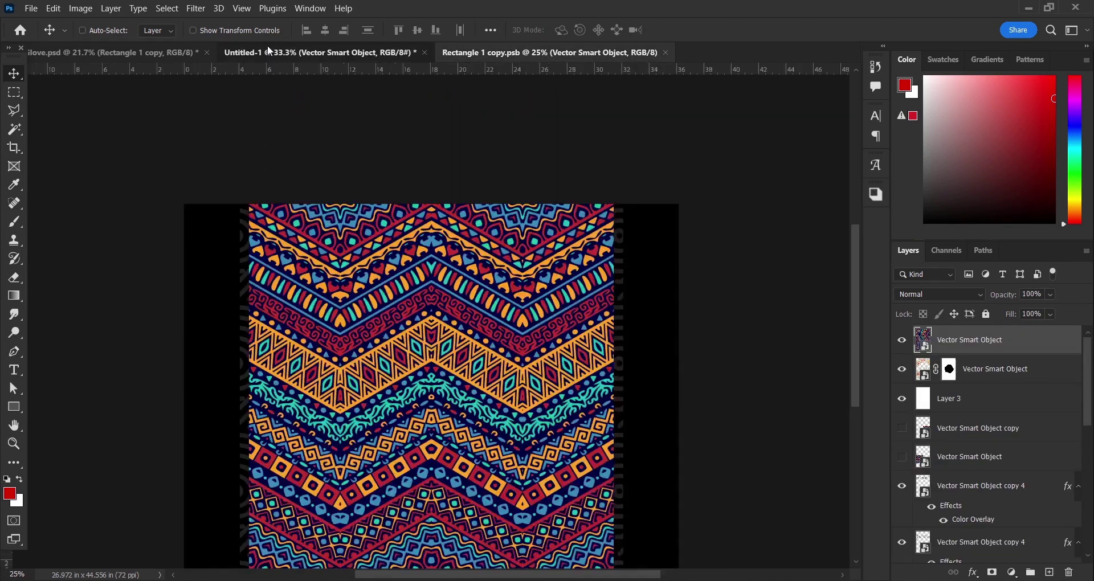
click(956, 432)
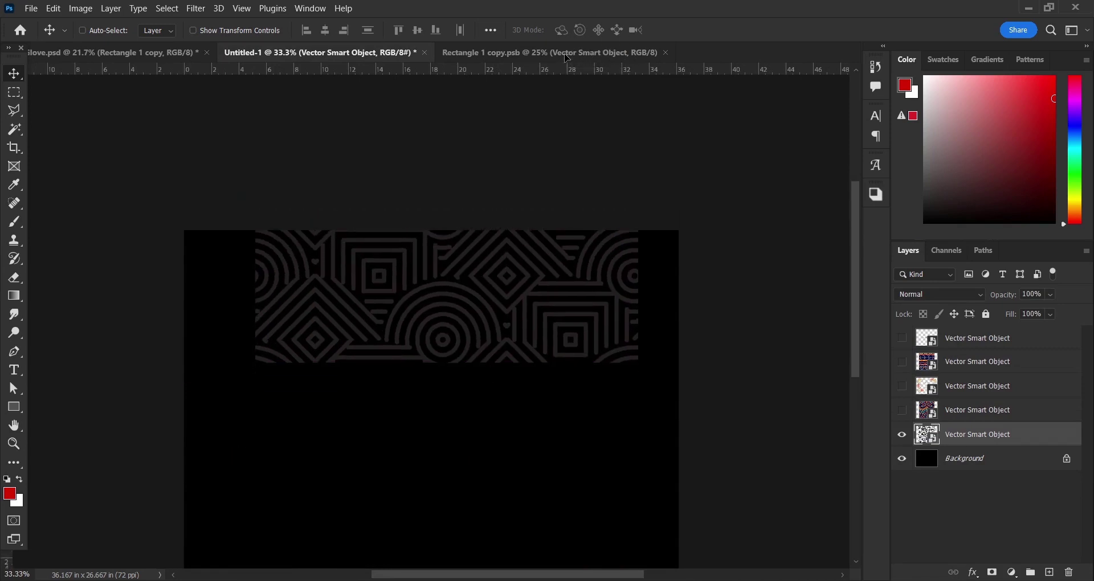
click(570, 52)
key(ctrl+v)
Step: Scale the geometric pattern up to about 411% so it covers the texture
key(ctrl+t)
drag(620, 269, 684, 269)
drag(578, 304, 446, 550)
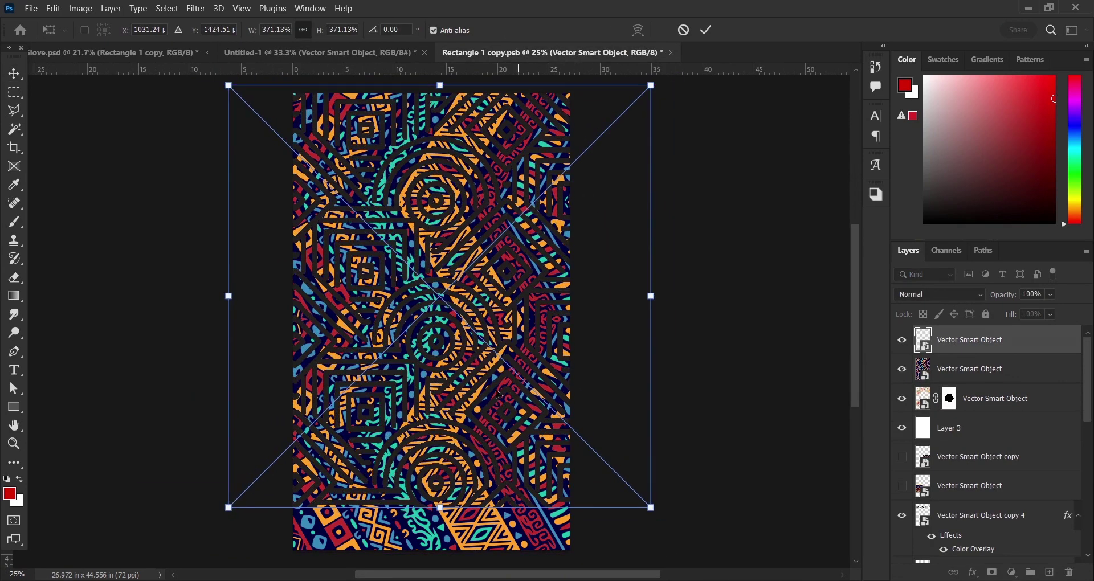
key(Return)
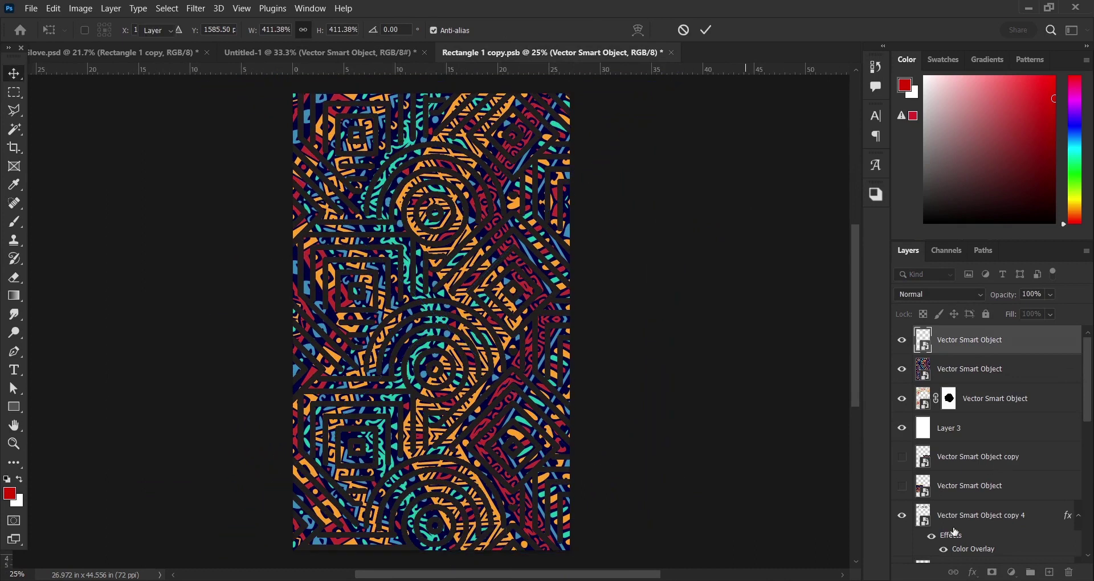
Step: Give the geometric pattern a white Color Overlay and add a new empty Layer 4
click(973, 572)
click(1008, 520)
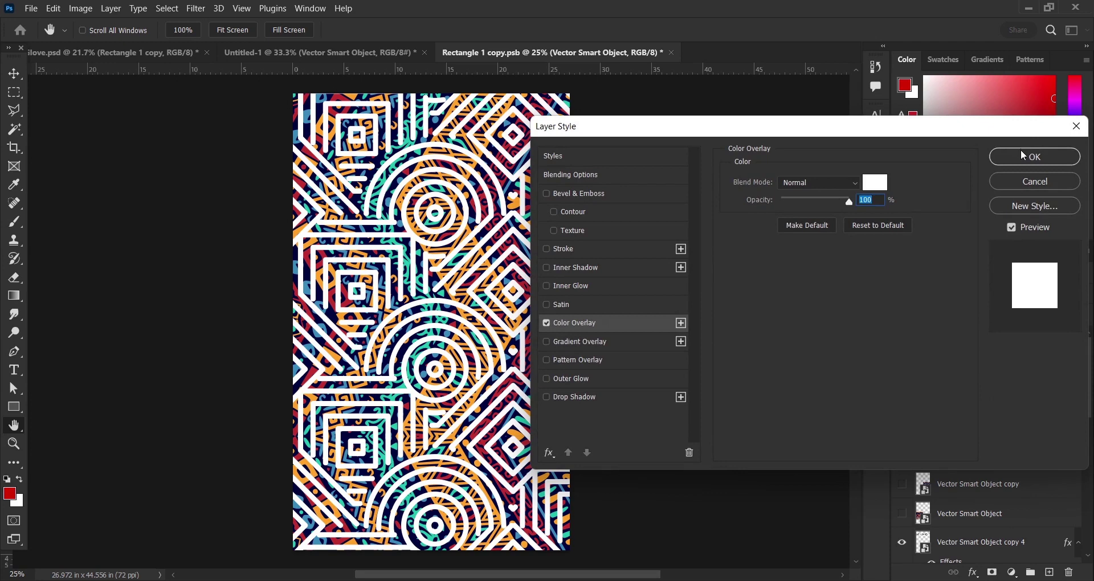
click(1023, 156)
click(1052, 573)
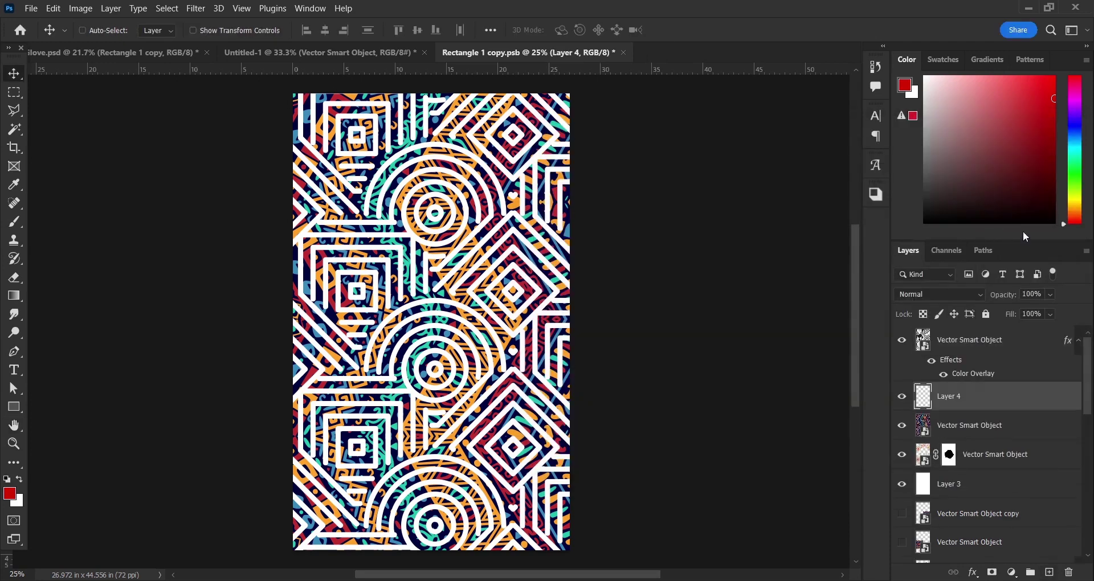
Step: Fill Layer 4 with dark green, save the texture, and view the green geometric glove in Left Glove.psd
drag(1076, 139, 1079, 179)
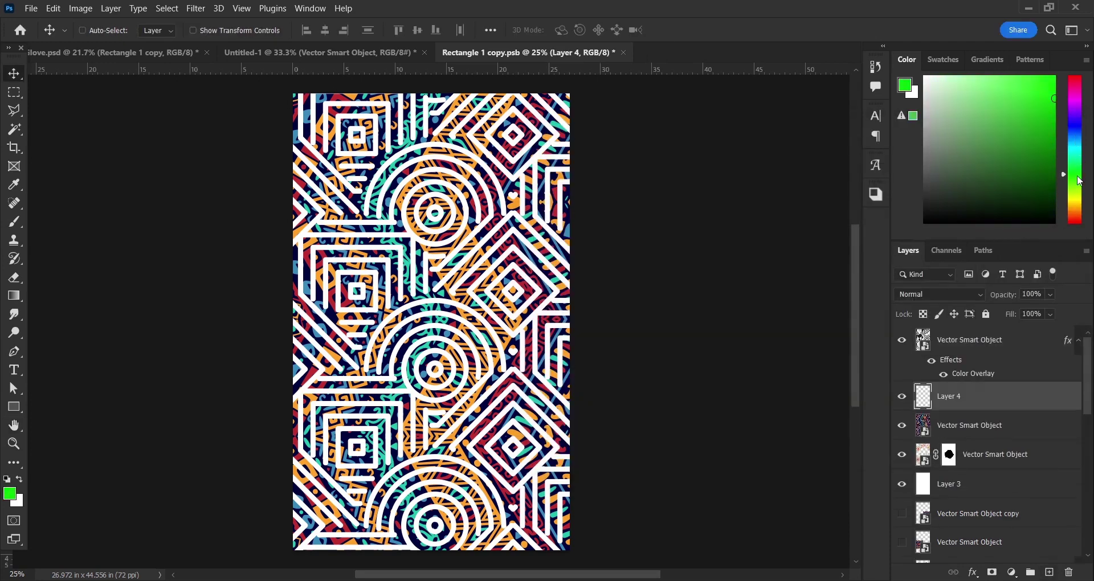
click(1055, 179)
key(alt+BackSpace)
key(ctrl+s)
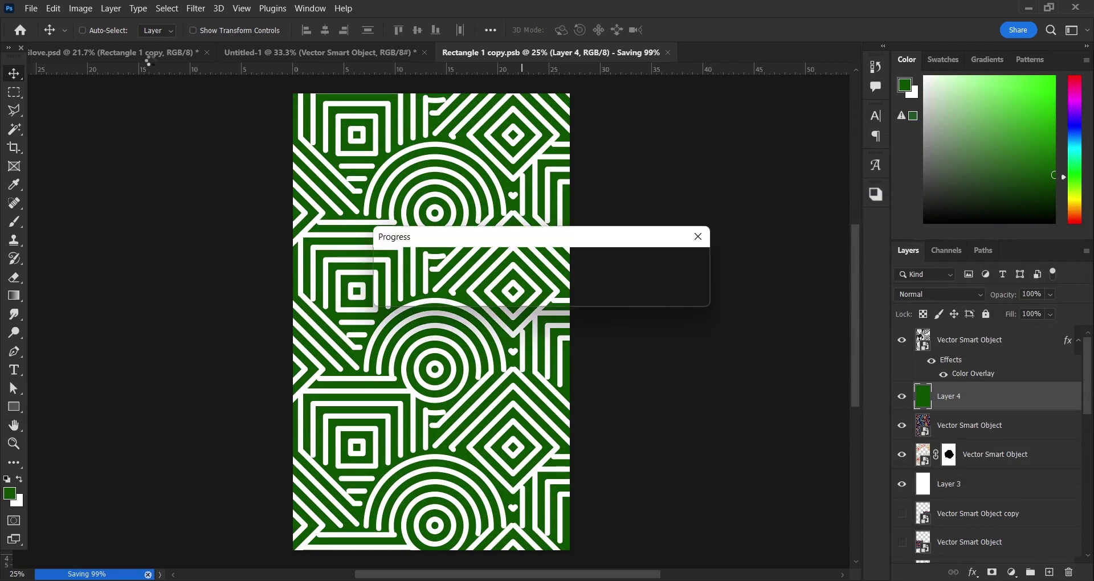
click(146, 55)
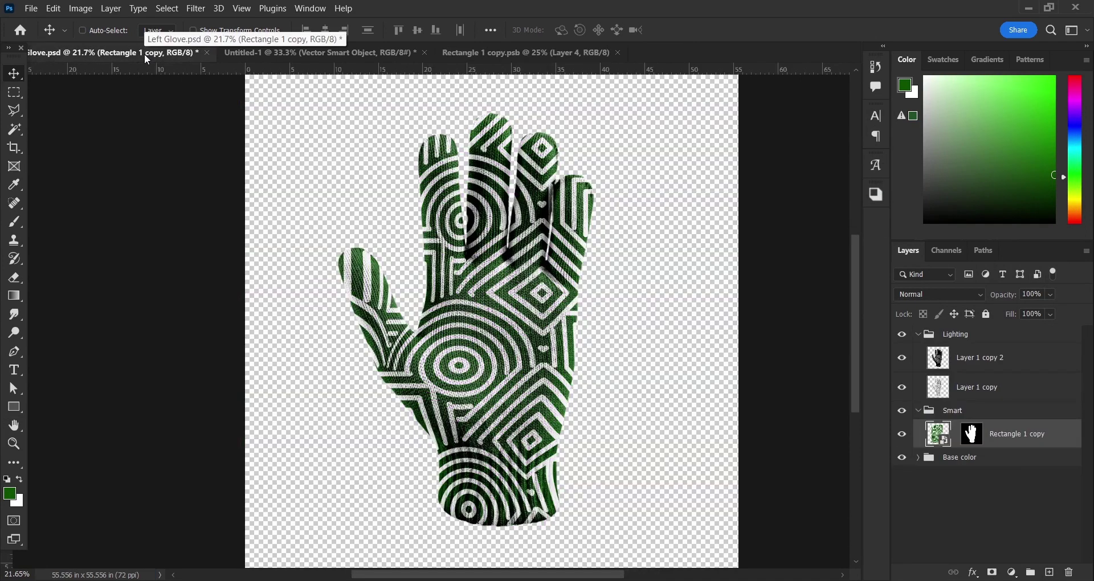